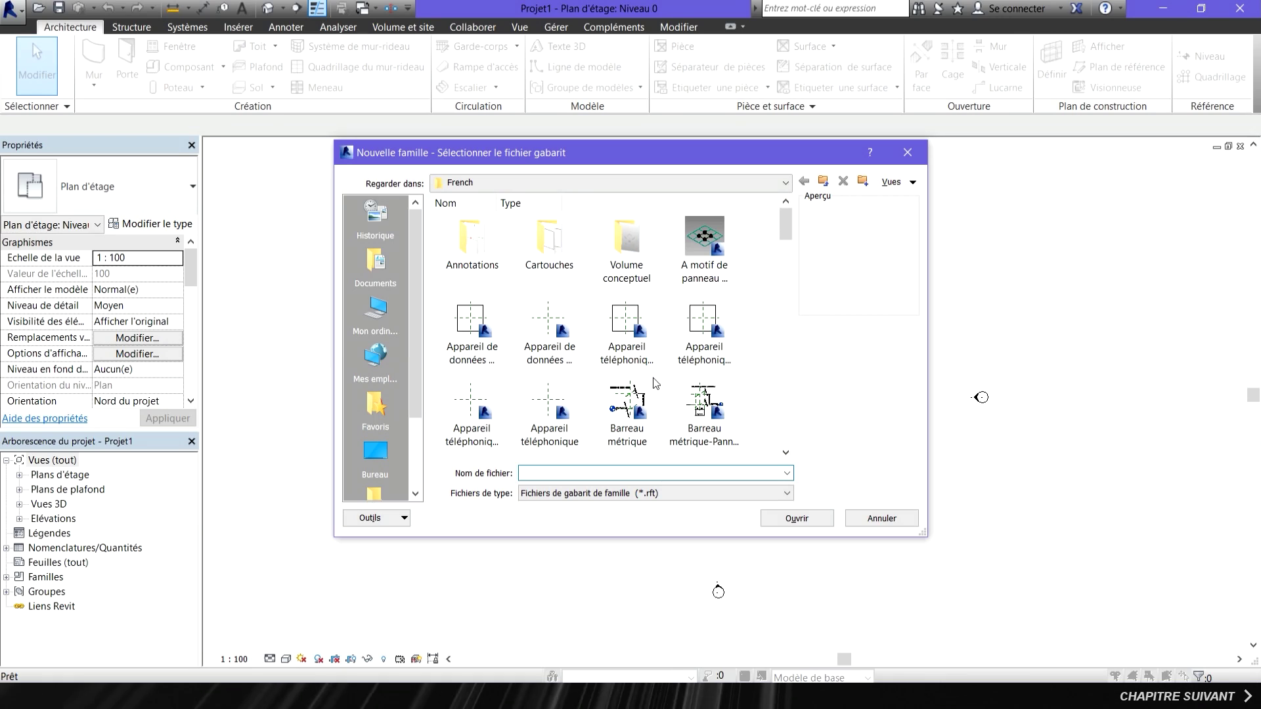
# Create a new family from the Mobilier métrique.rft template.
pyautogui.write('mobilier métrique.rft')
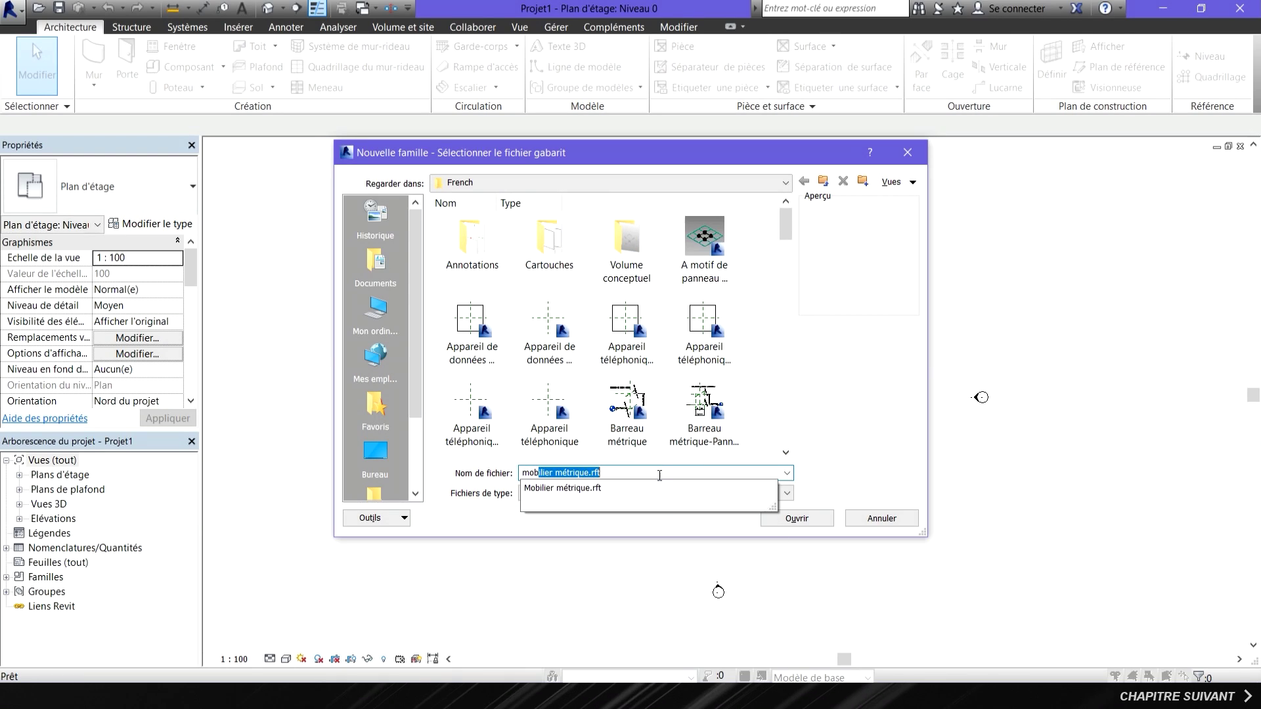
pyautogui.click(591, 489)
pyautogui.click(784, 520)
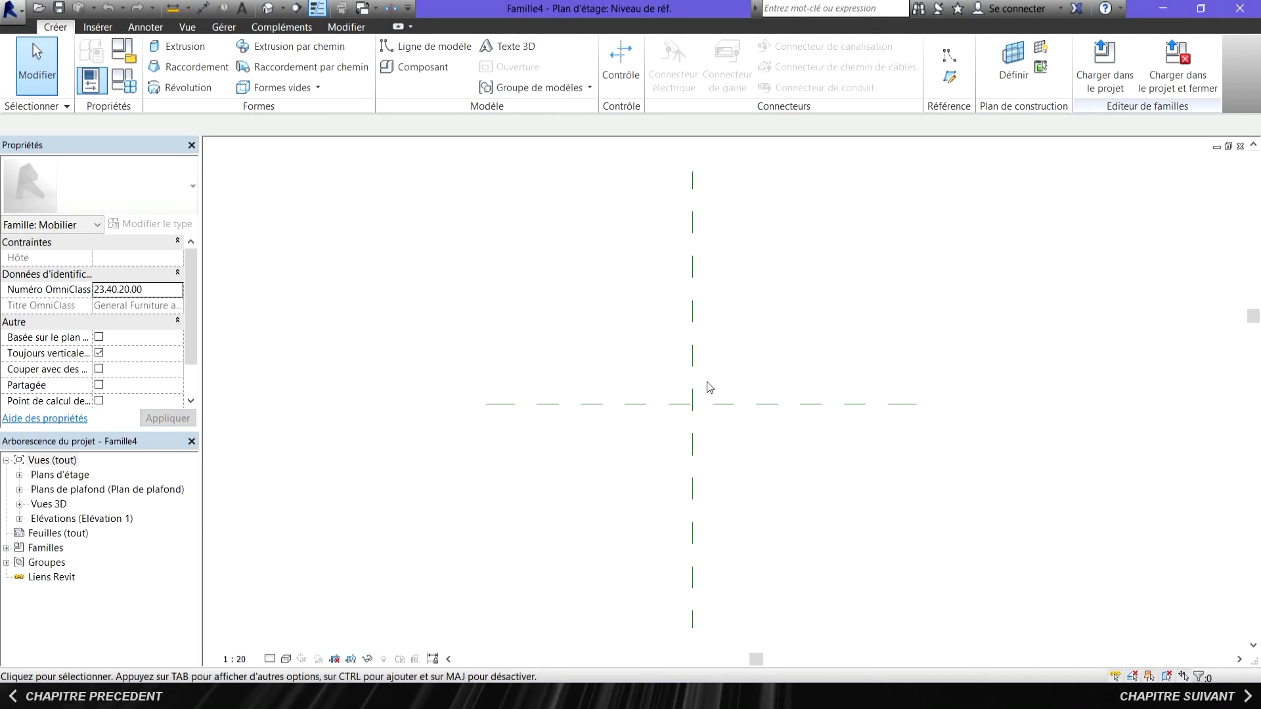
# Expand the floor plan and elevation groups in the project browser to list their views.
pyautogui.click(693, 427)
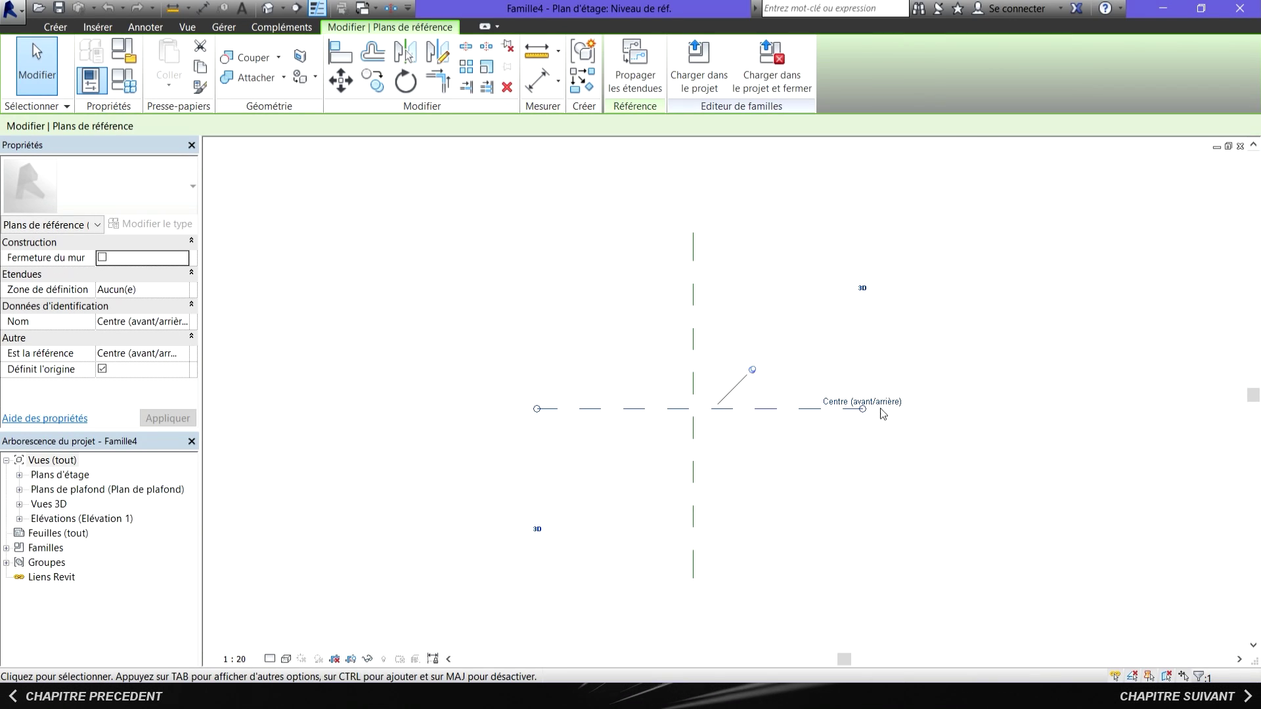
pyautogui.click(522, 466)
pyautogui.click(20, 475)
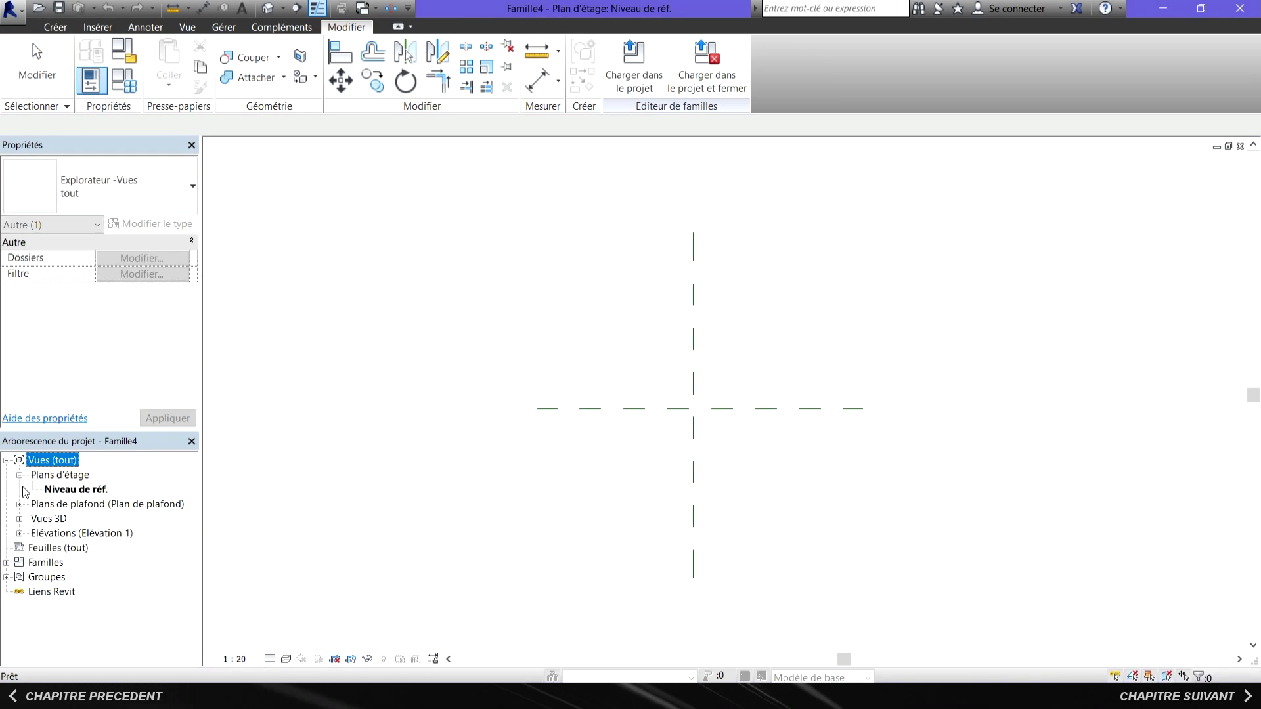
pyautogui.click(19, 534)
# Draw a vertical reference plane left of the centre plane and a horizontal one above the centre.
pyautogui.click(746, 427)
pyautogui.moveTo(746, 428); pyautogui.dragTo(703, 459, button='middle')
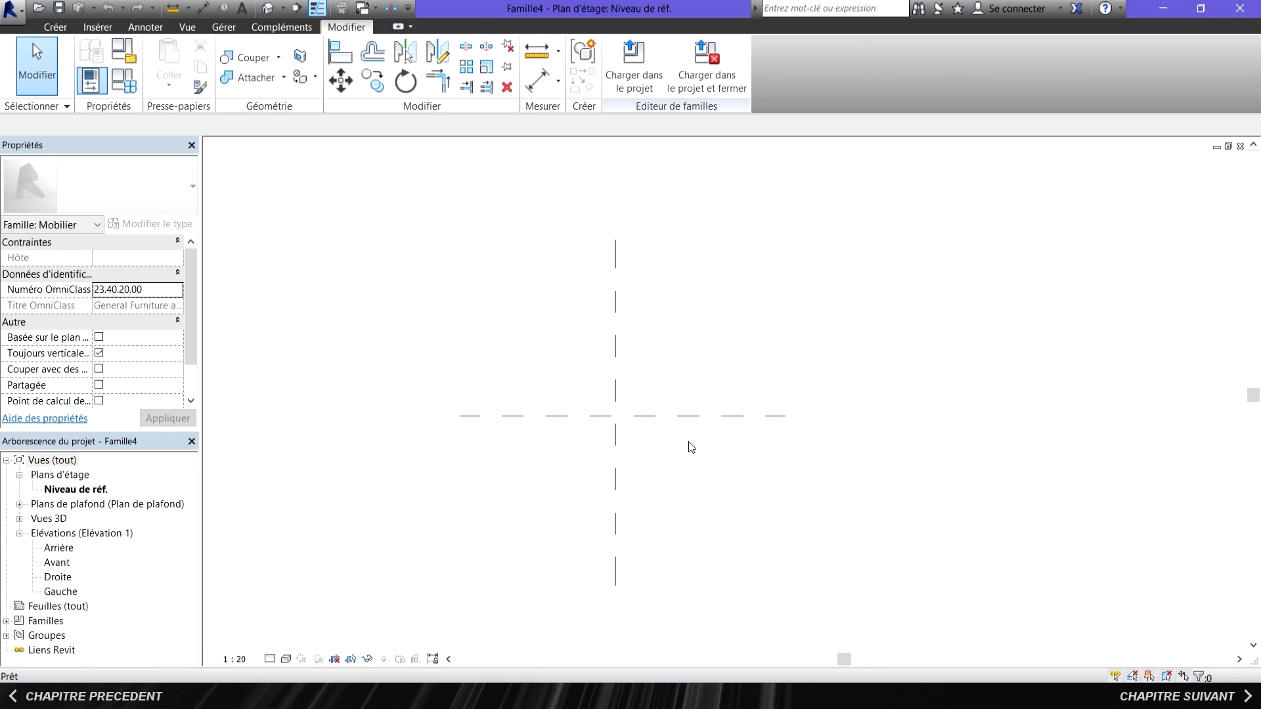
pyautogui.press('r')
pyautogui.press('p')
pyautogui.click(535, 510)
pyautogui.click(536, 314)
pyautogui.click(469, 347)
pyautogui.click(786, 347)
# Draw a vertical reference plane right of the centre plane and a horizontal one below the centre.
pyautogui.click(536, 509)
pyautogui.click(721, 509)
pyautogui.click(722, 324)
pyautogui.click(502, 487)
pyautogui.click(815, 487)
pyautogui.press('Escape')
pyautogui.press('Escape')
# Place aligned dimension chains across the three horizontal and the three vertical reference planes.
pyautogui.click(52, 27)
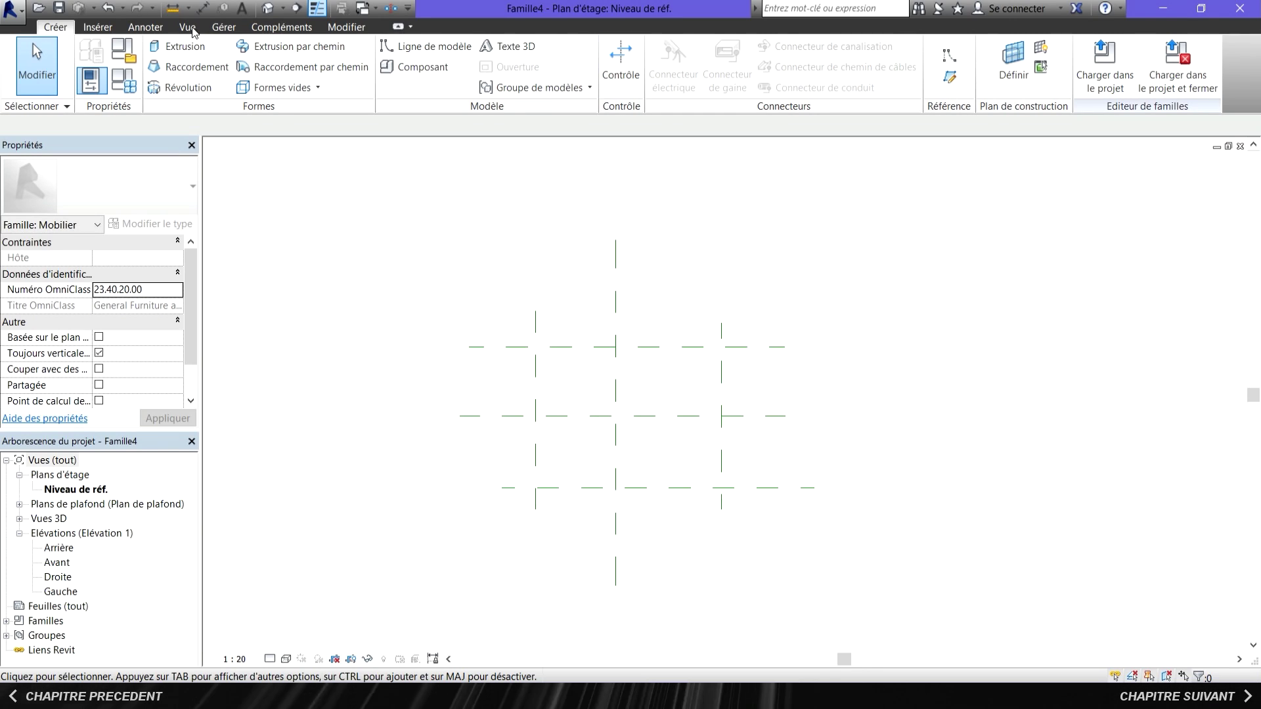
pyautogui.click(141, 27)
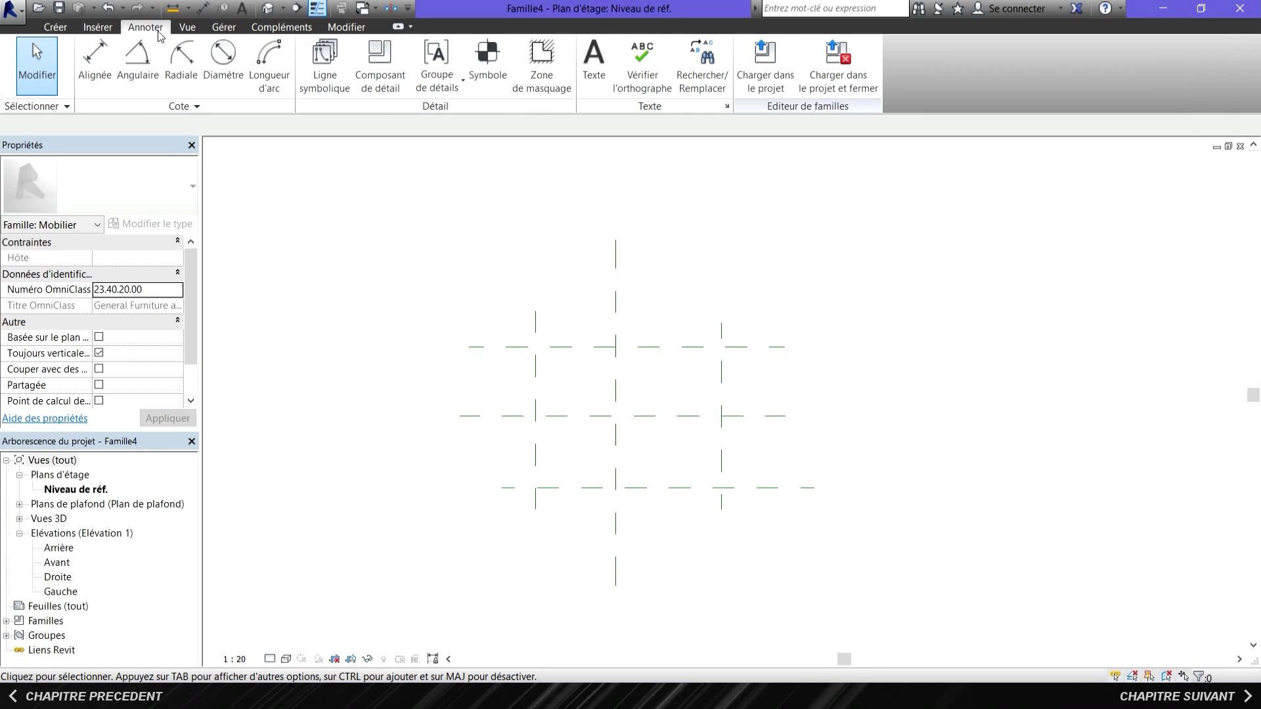
pyautogui.click(93, 58)
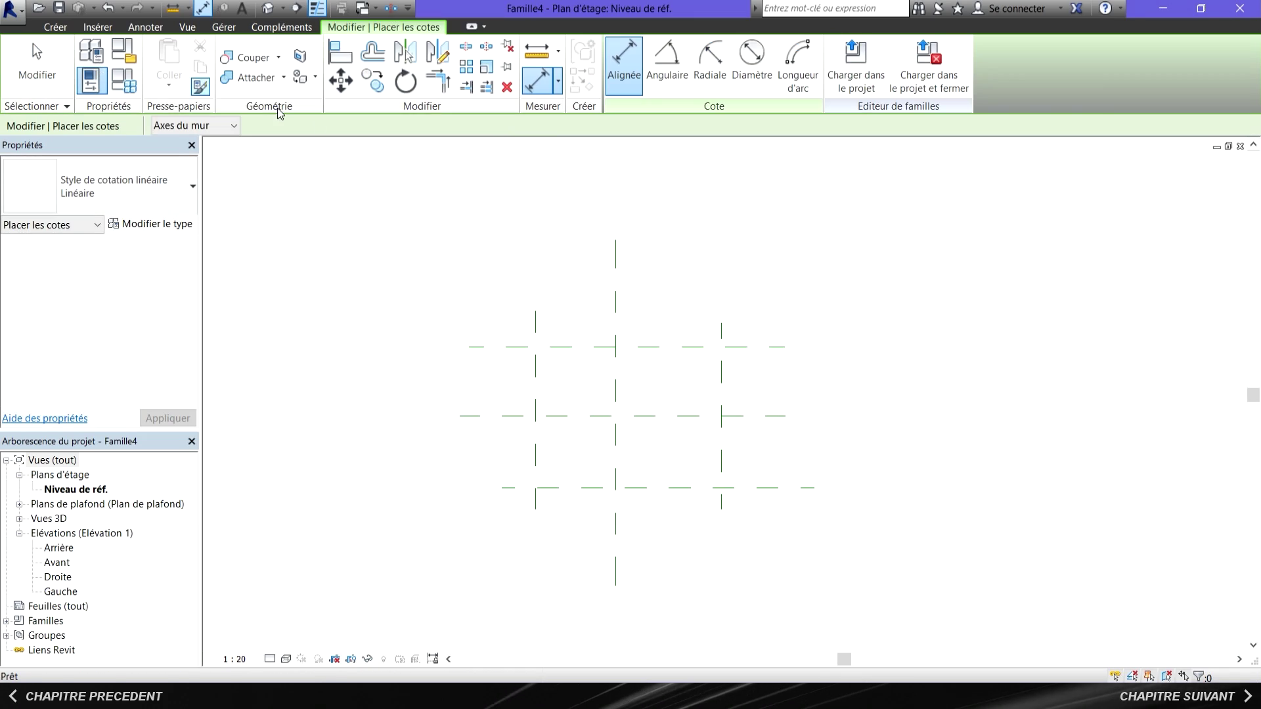
pyautogui.click(562, 489)
pyautogui.click(577, 417)
pyautogui.click(566, 347)
pyautogui.click(435, 365)
pyautogui.click(535, 361)
pyautogui.click(615, 361)
pyautogui.click(721, 363)
pyautogui.click(694, 302)
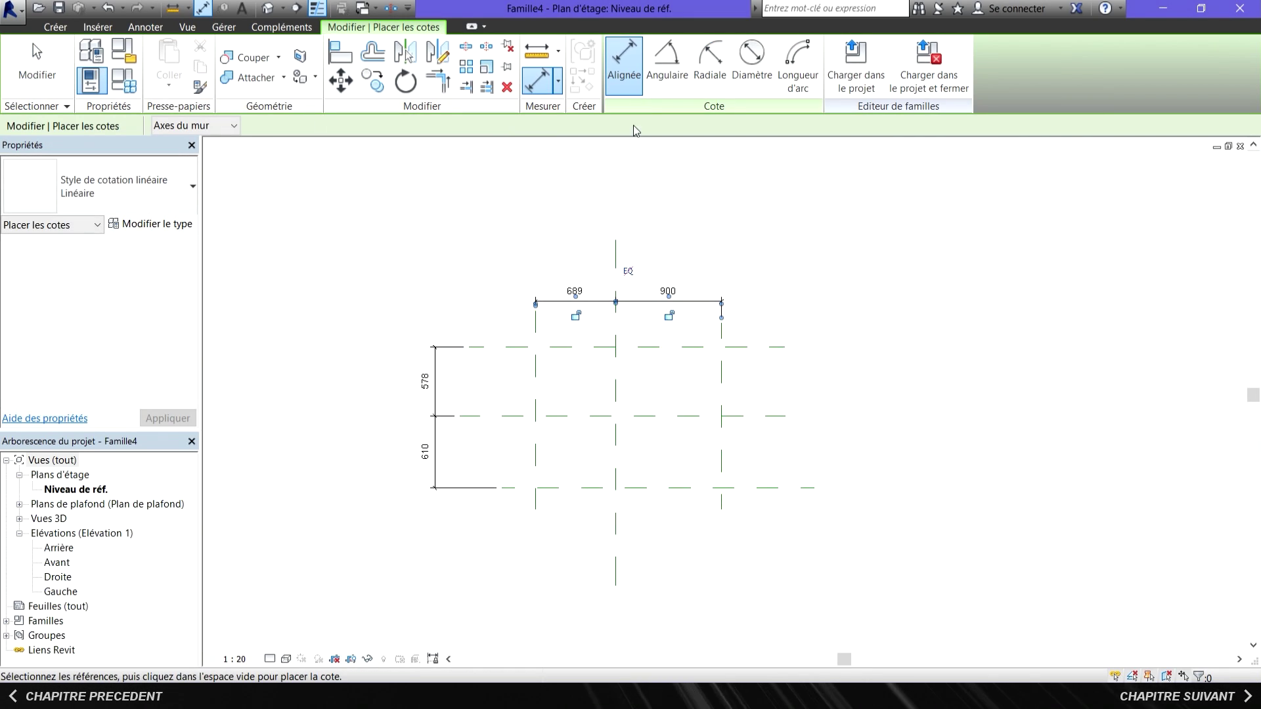
# Add overall aligned dimensions between the two outer horizontal planes and between the two outer vertical planes.
pyautogui.click(572, 347)
pyautogui.click(555, 488)
pyautogui.click(379, 354)
pyautogui.click(536, 378)
pyautogui.click(721, 374)
pyautogui.click(627, 244)
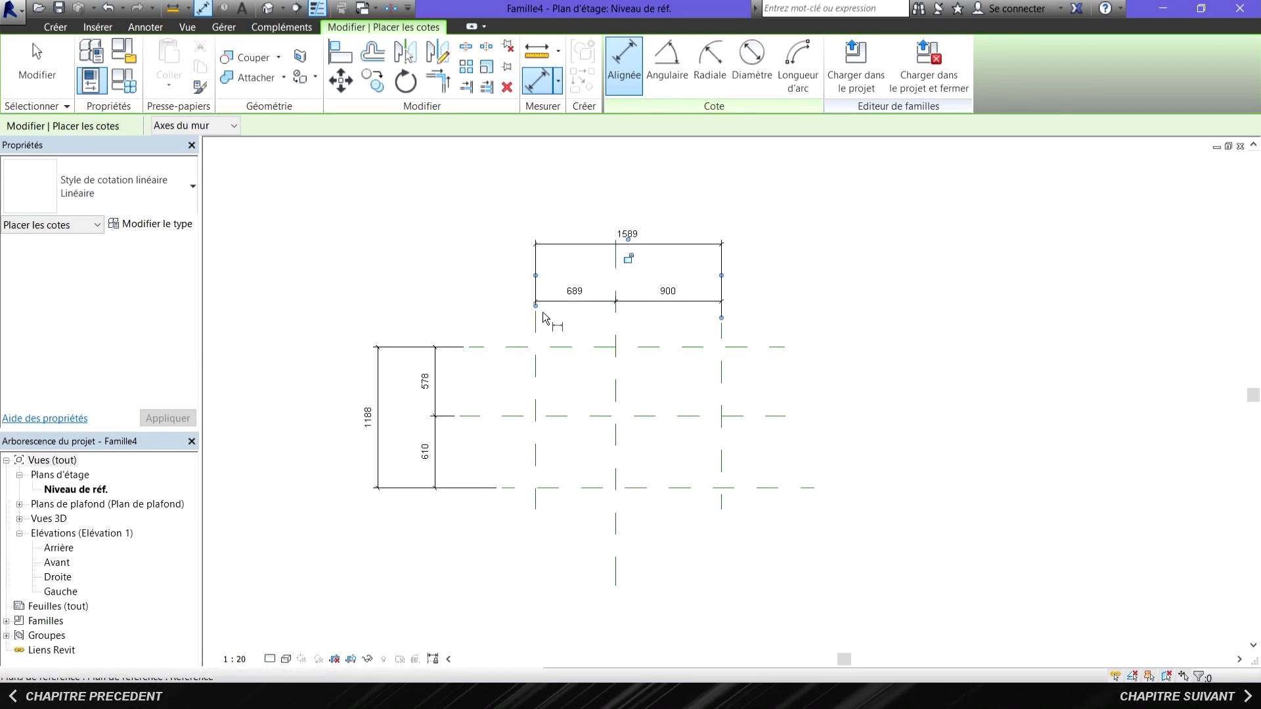
pyautogui.press('Escape')
pyautogui.press('Escape')
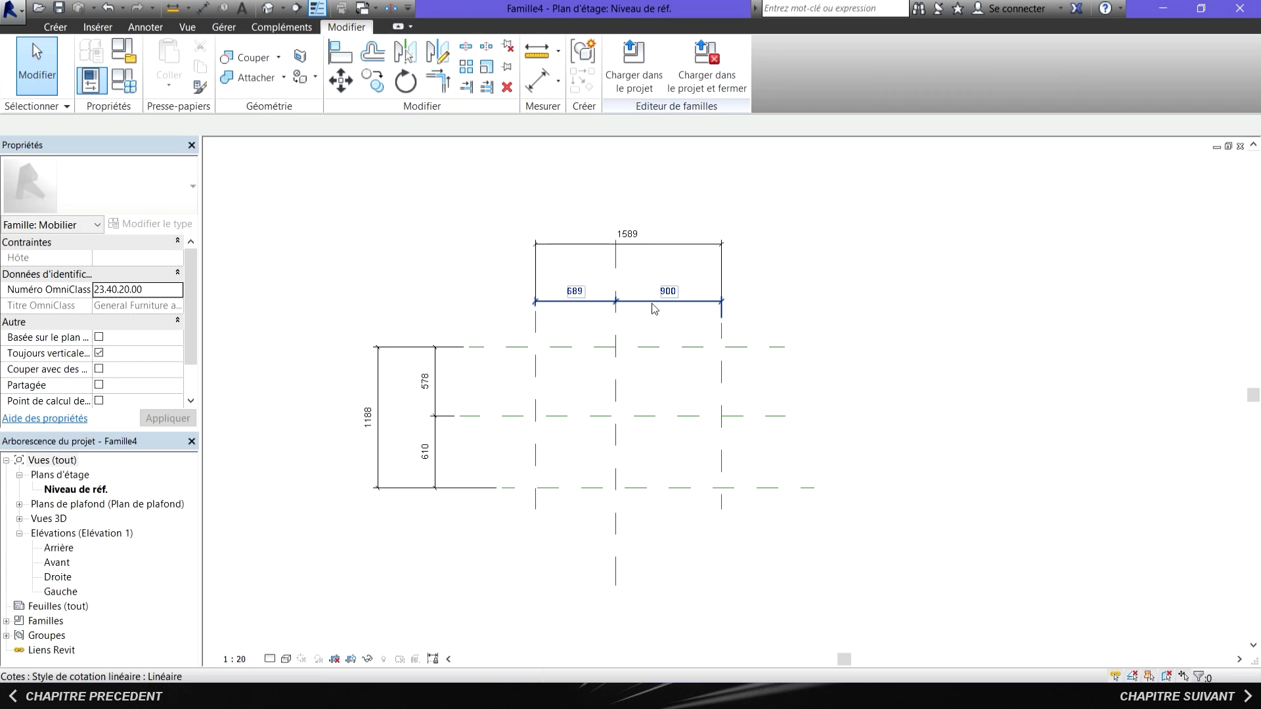
# Apply the EQ equality constraint to both three-plane dimension chains.
pyautogui.click(654, 308)
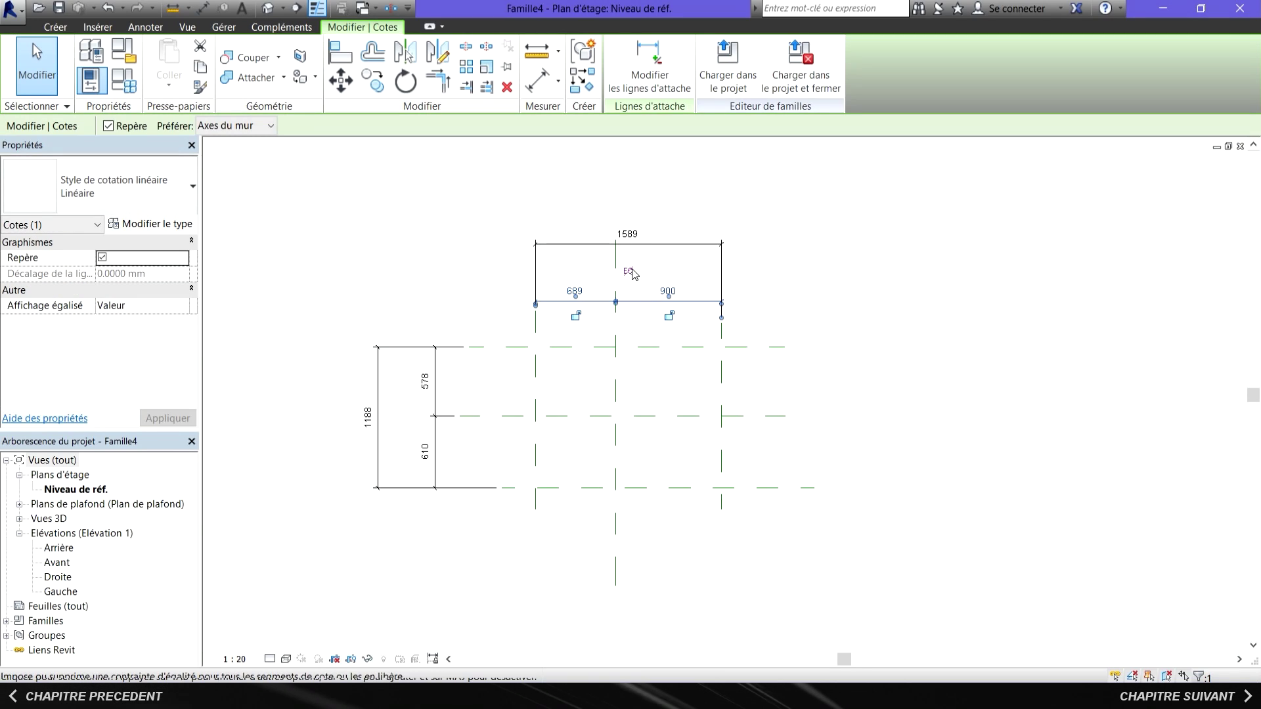
pyautogui.click(495, 418)
pyautogui.click(435, 394)
pyautogui.click(465, 416)
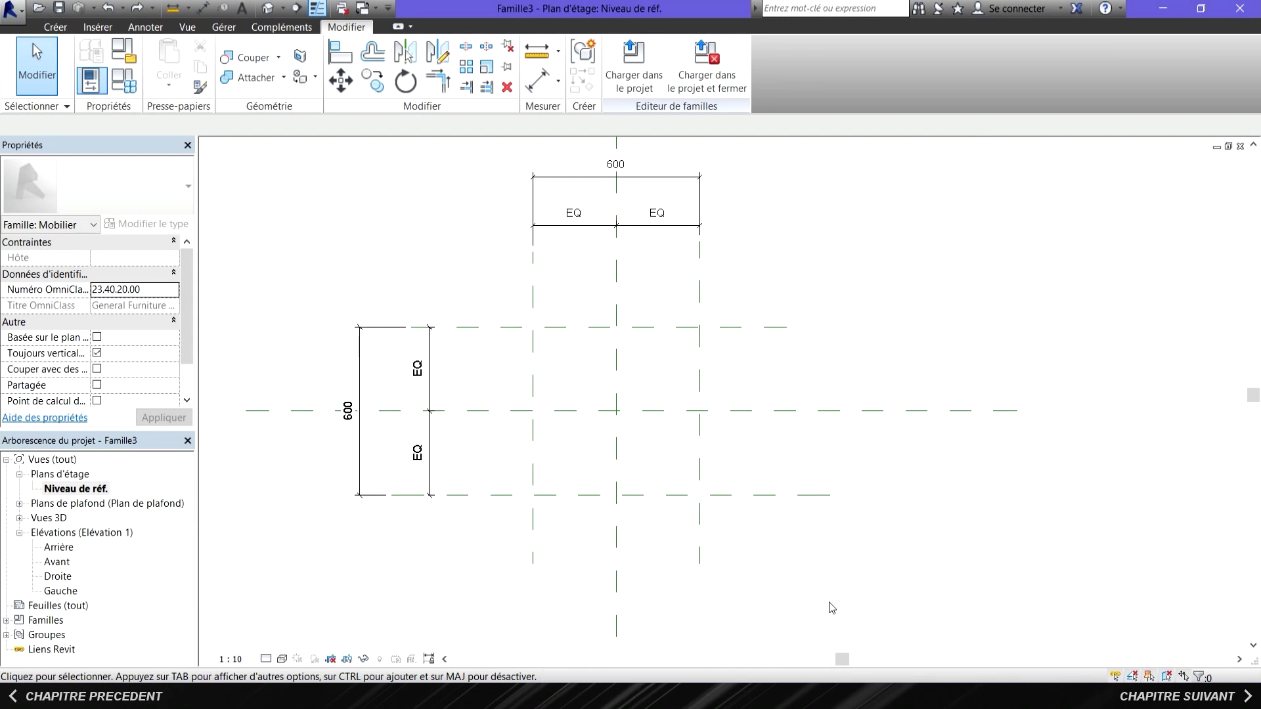
# Label the overall dimension between the outer vertical planes with a new type parameter named Longueur.
pyautogui.click(567, 173)
pyautogui.moveTo(622, 308); pyautogui.dragTo(593, 412, button='middle')
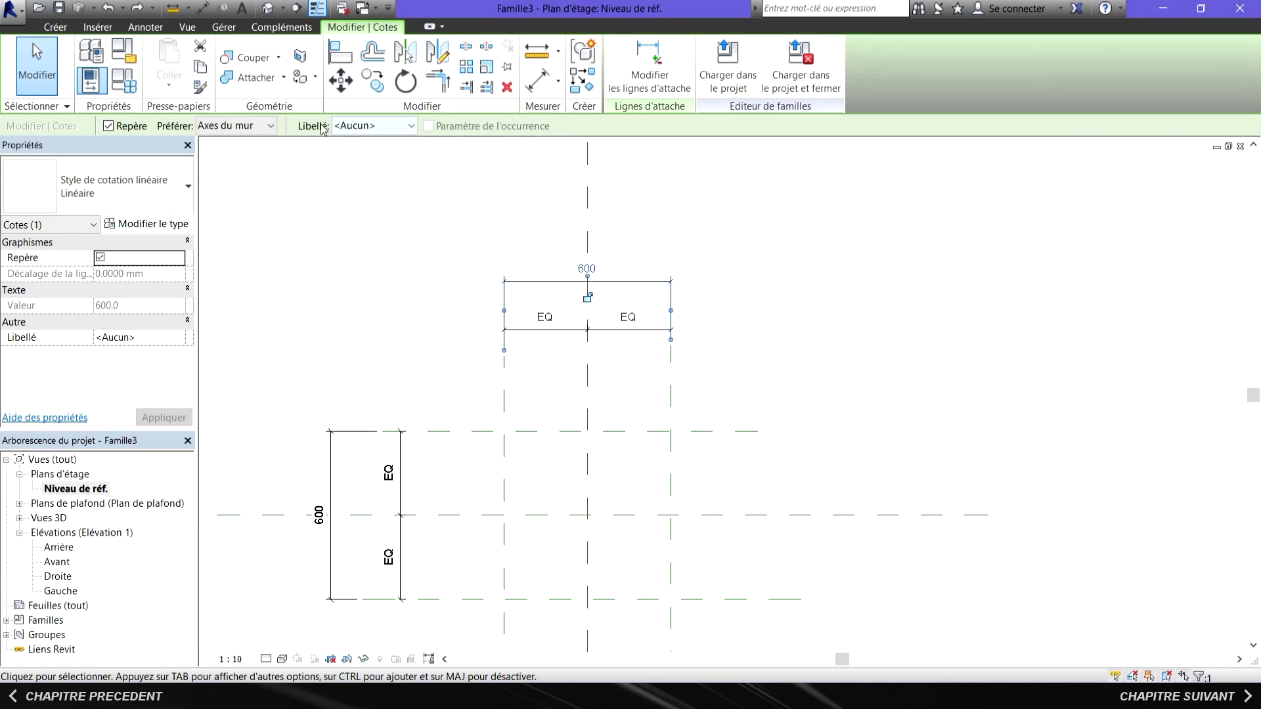
pyautogui.click(352, 127)
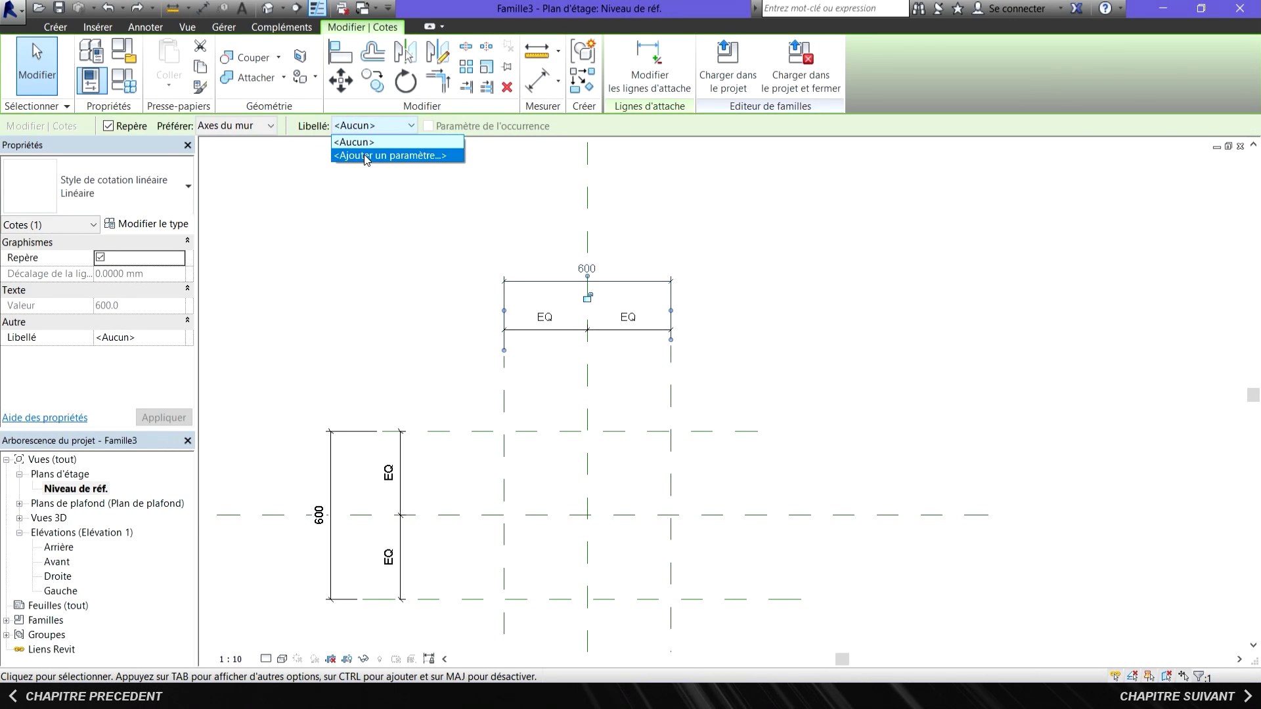
pyautogui.click(358, 156)
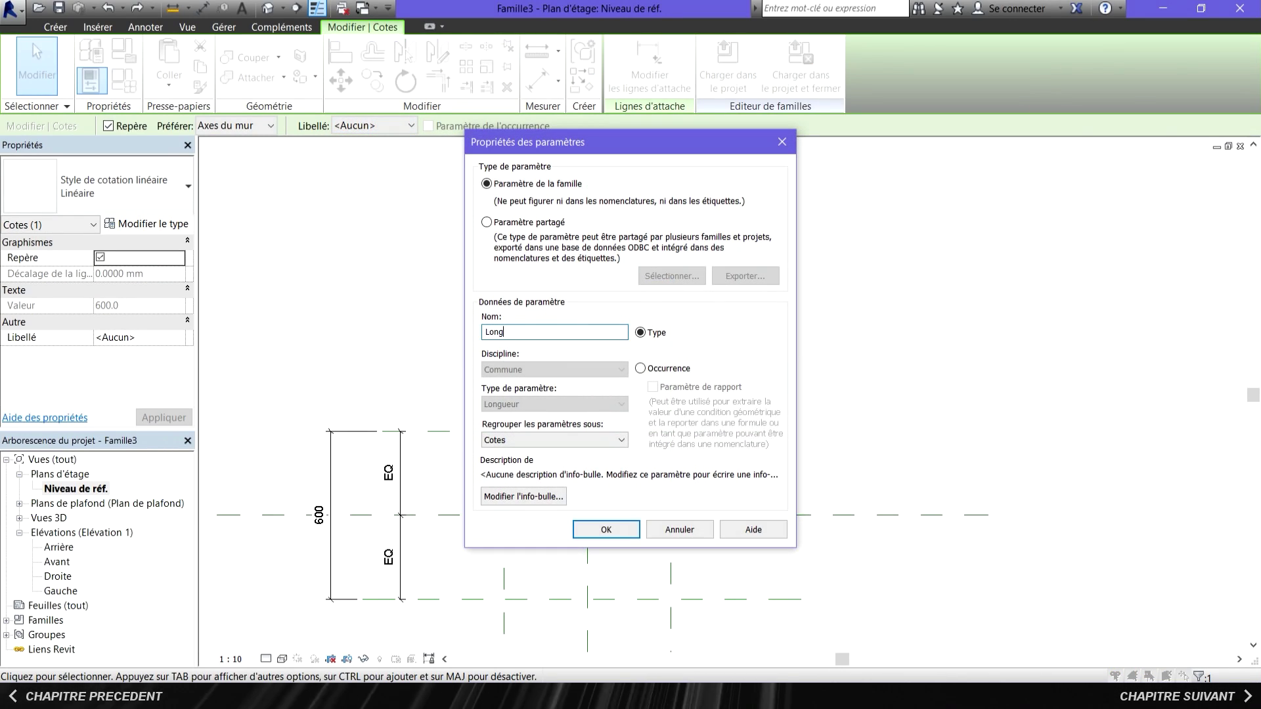
pyautogui.click(607, 531)
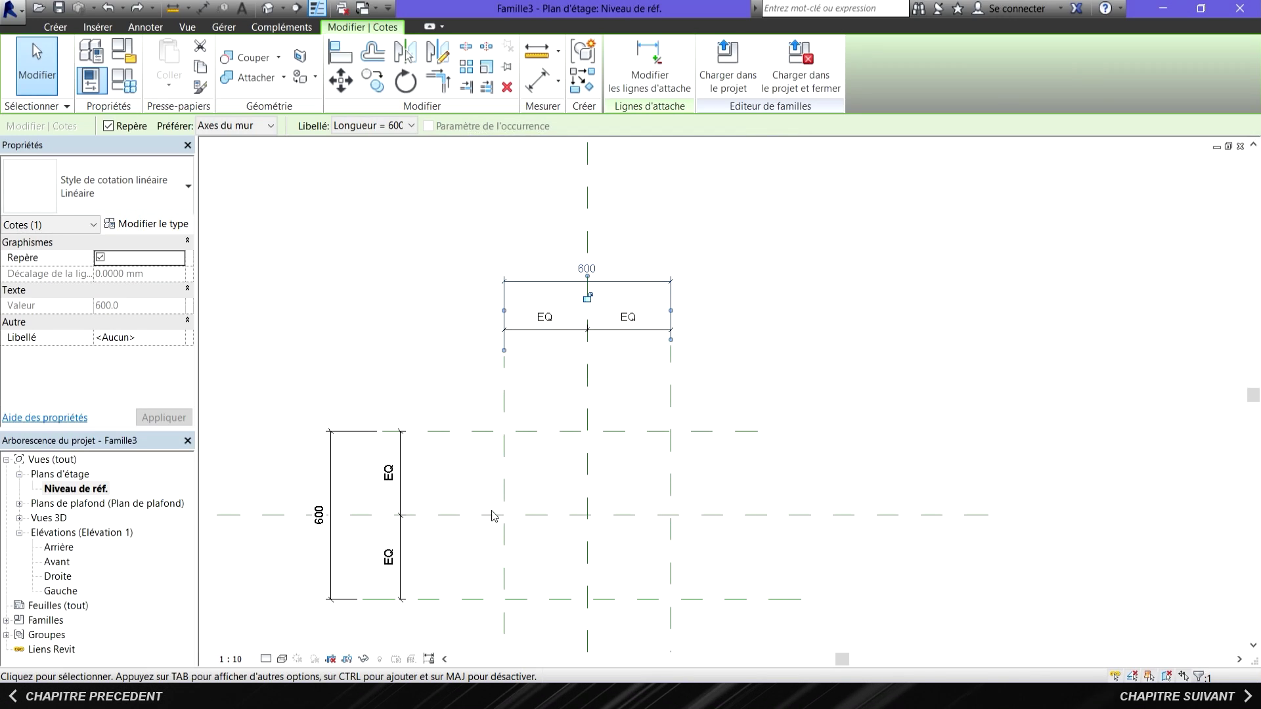
# Label the overall dimension between the outer horizontal planes with a new type parameter named Largeur.
pyautogui.click(320, 514)
pyautogui.click(371, 126)
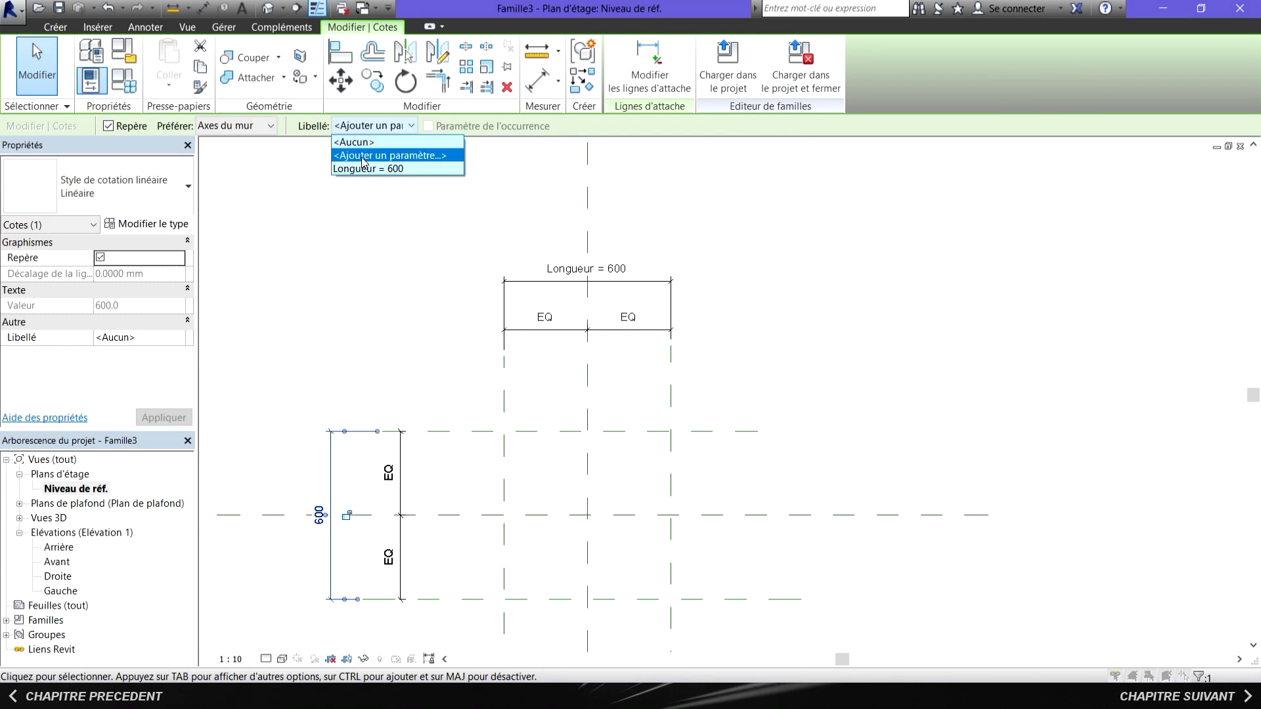
pyautogui.click(367, 155)
pyautogui.write('Largeur')
pyautogui.click(607, 532)
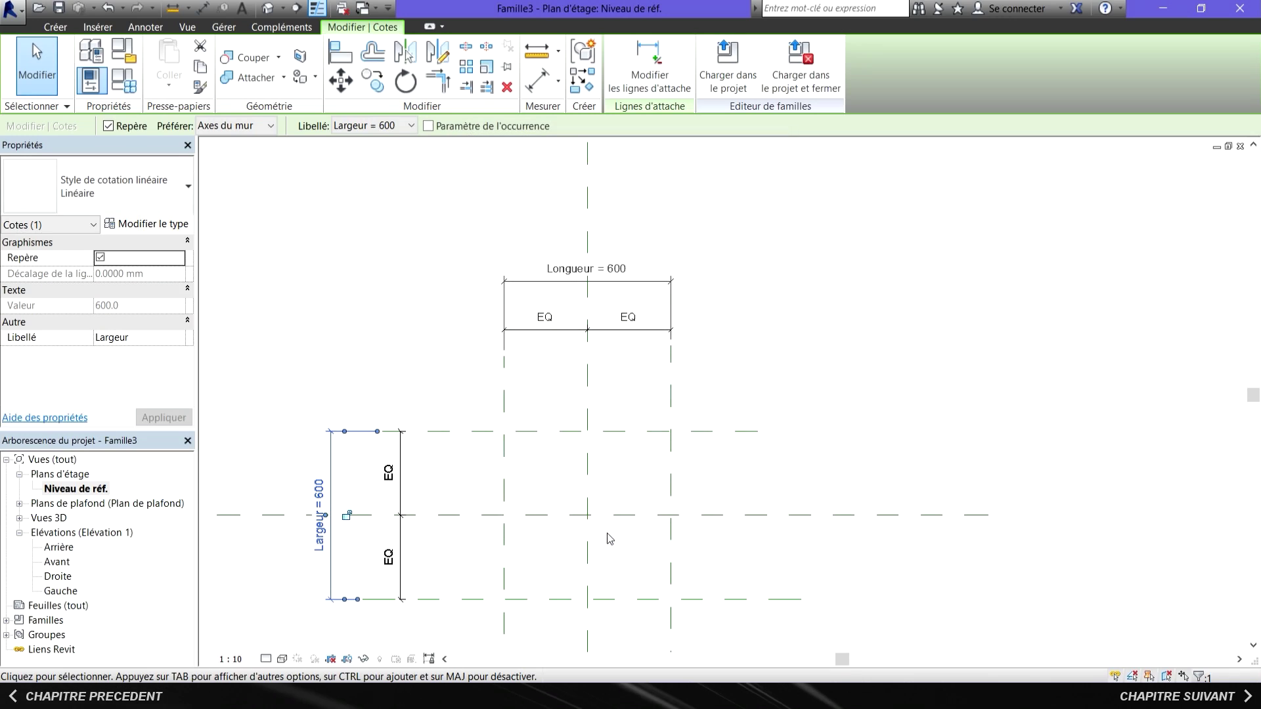
pyautogui.scroll(-2, 507, 332)
pyautogui.moveTo(647, 464); pyautogui.dragTo(665, 470, button='middle')
pyautogui.press('Escape')
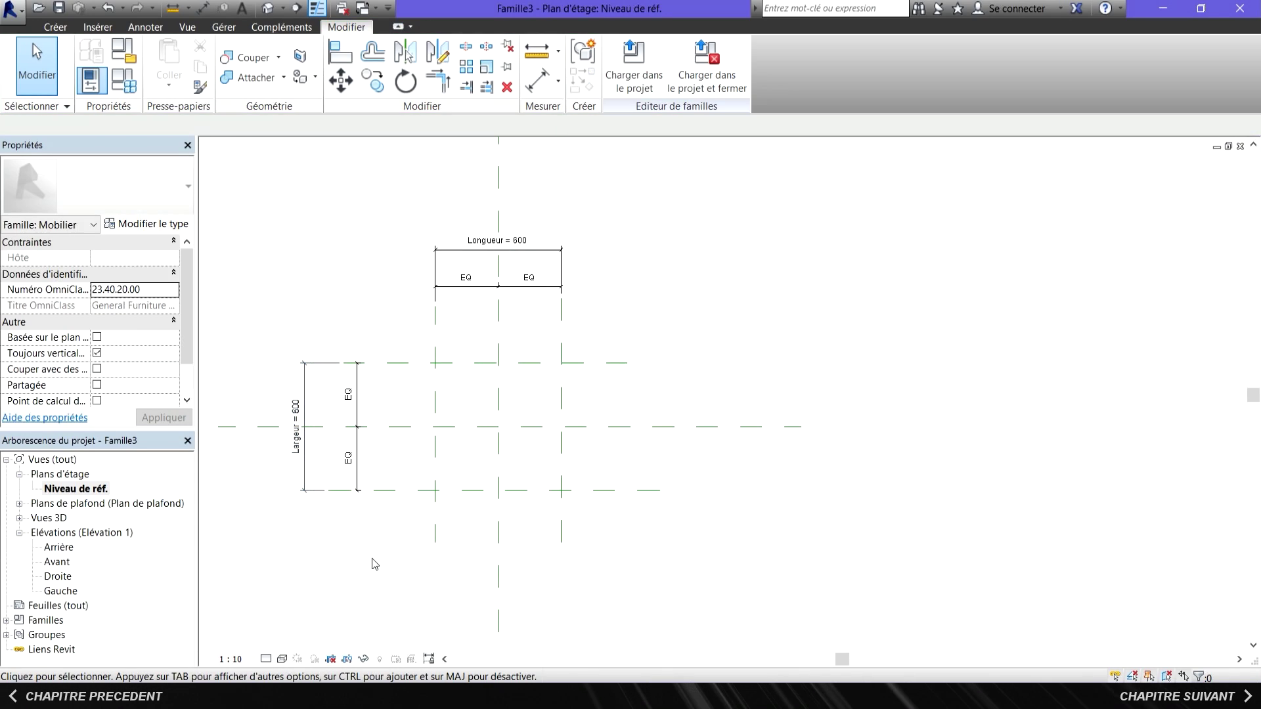
# In the Avant elevation, draw a horizontal reference plane 750 mm above Niveau de réf.
pyautogui.doubleClick(57, 562)
pyautogui.press('r')
pyautogui.press('p')
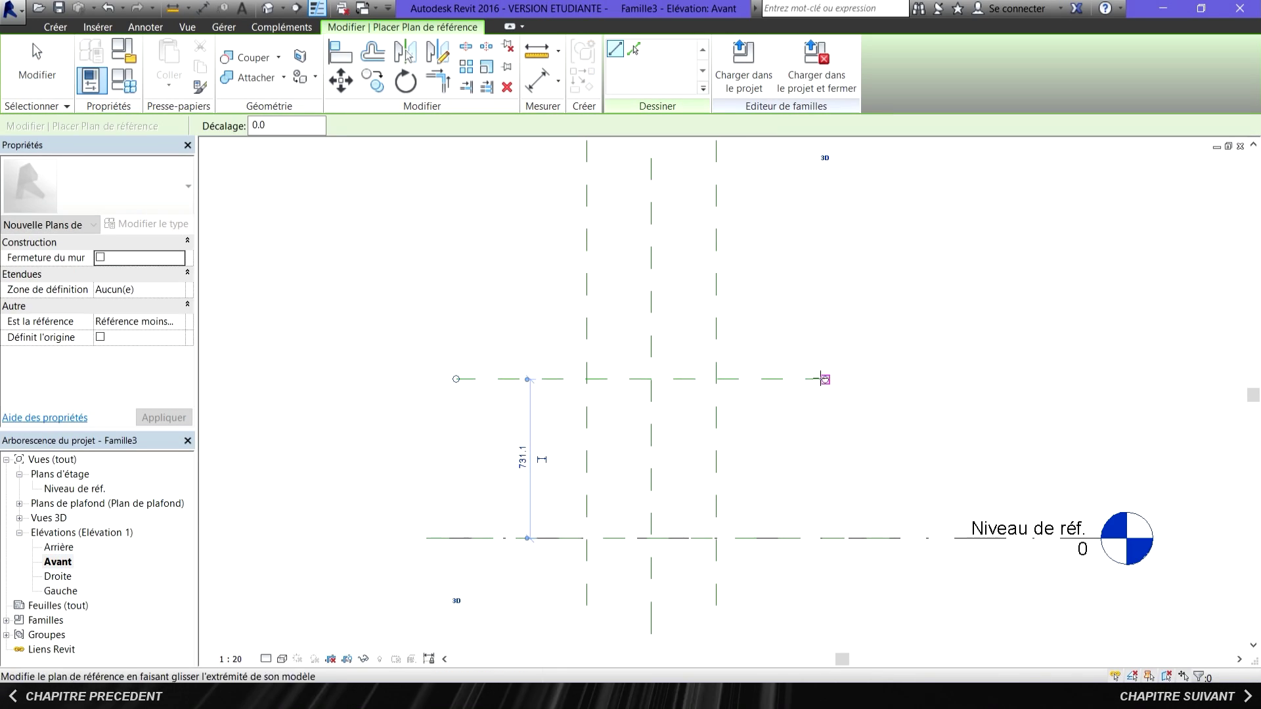
pyautogui.press('Escape')
pyautogui.press('Escape')
pyautogui.click(780, 380)
pyautogui.click(526, 453)
pyautogui.write('760')
pyautogui.press('Return')
# Draw a second horizontal reference plane and place it 30 mm above the first one.
pyautogui.press('r')
pyautogui.press('p')
pyautogui.click(492, 358)
pyautogui.click(825, 358)
pyautogui.press('Escape')
pyautogui.press('Escape')
pyautogui.click(636, 366)
pyautogui.moveTo(552, 360); pyautogui.dragTo(551, 370)
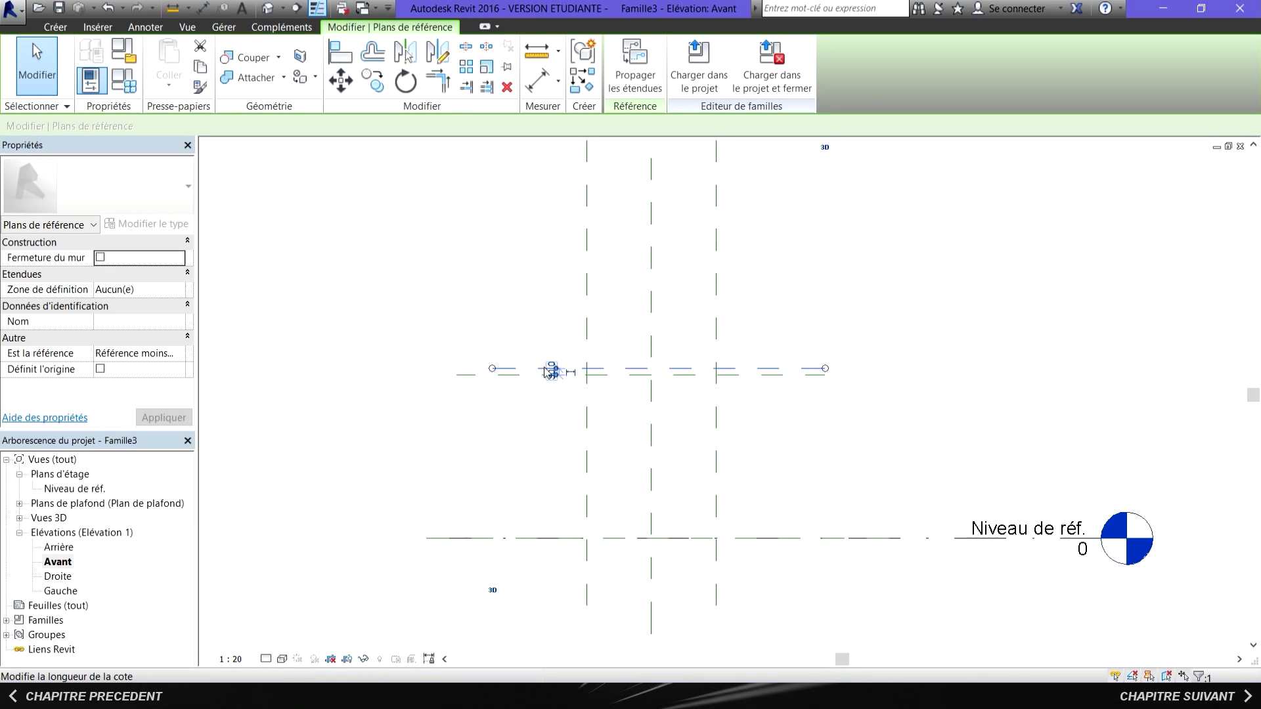
pyautogui.click(36, 66)
# Add aligned dimensions from the reference level to the lower plane and between the two new horizontal planes.
pyautogui.click(145, 27)
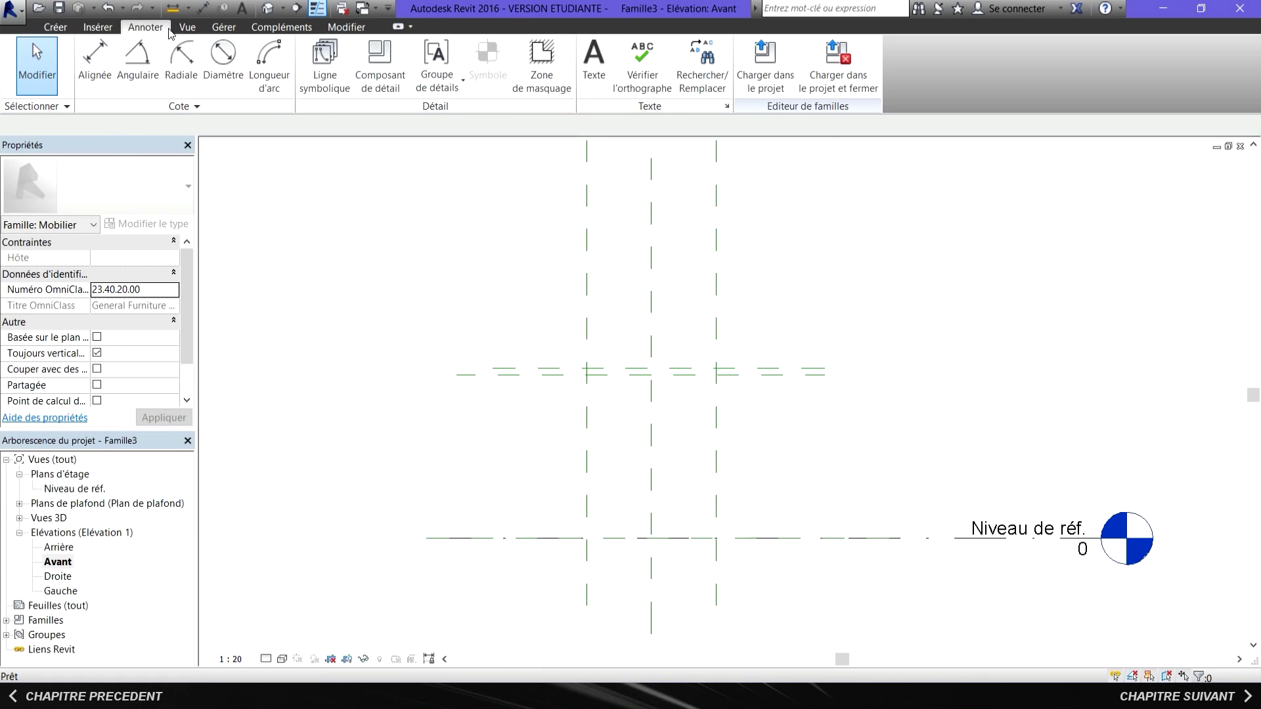
pyautogui.click(99, 65)
pyautogui.click(781, 539)
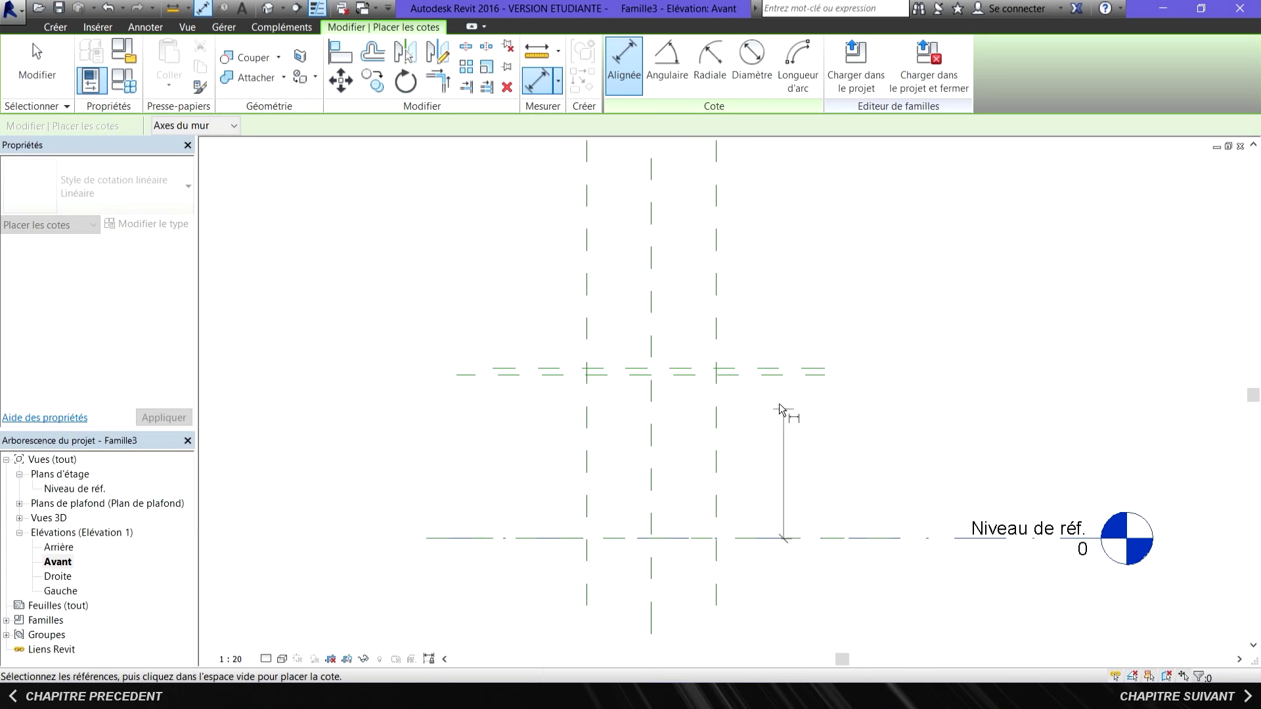
pyautogui.click(776, 375)
pyautogui.click(819, 453)
pyautogui.click(541, 374)
pyautogui.press('Escape')
pyautogui.press('Escape')
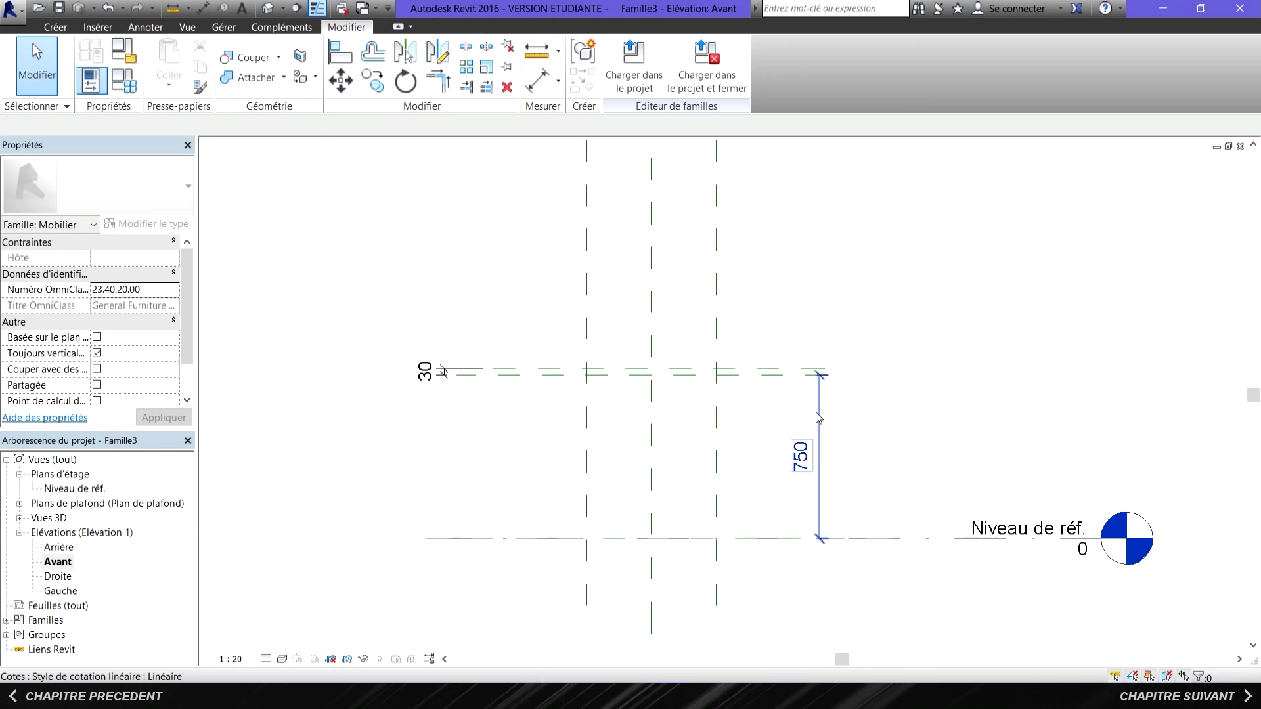
# Label the height dimension above the reference level with a new type parameter named H.table.
pyautogui.click(820, 460)
pyautogui.click(845, 456)
pyautogui.write('H.table')
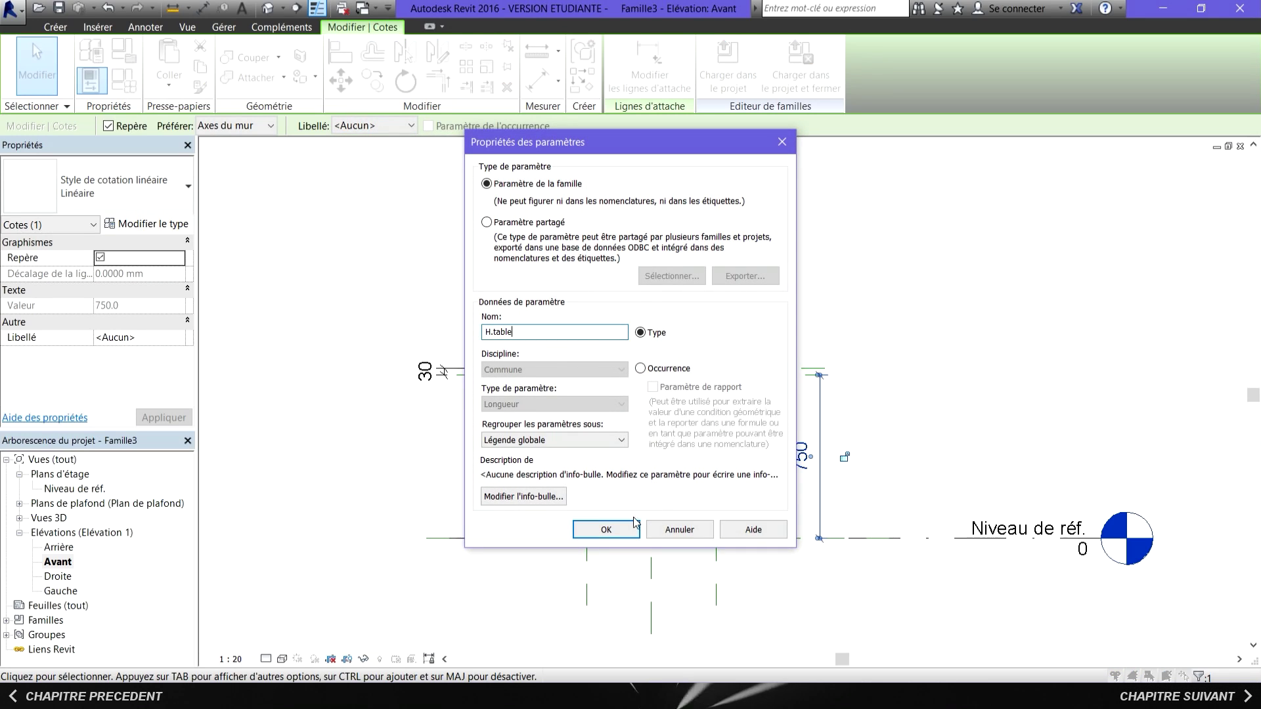
pyautogui.click(635, 523)
pyautogui.click(740, 464)
# Label the dimension between the two close horizontal planes with a new type parameter named Ep.
pyautogui.click(425, 371)
pyautogui.click(374, 126)
pyautogui.click(374, 155)
pyautogui.write('Ep')
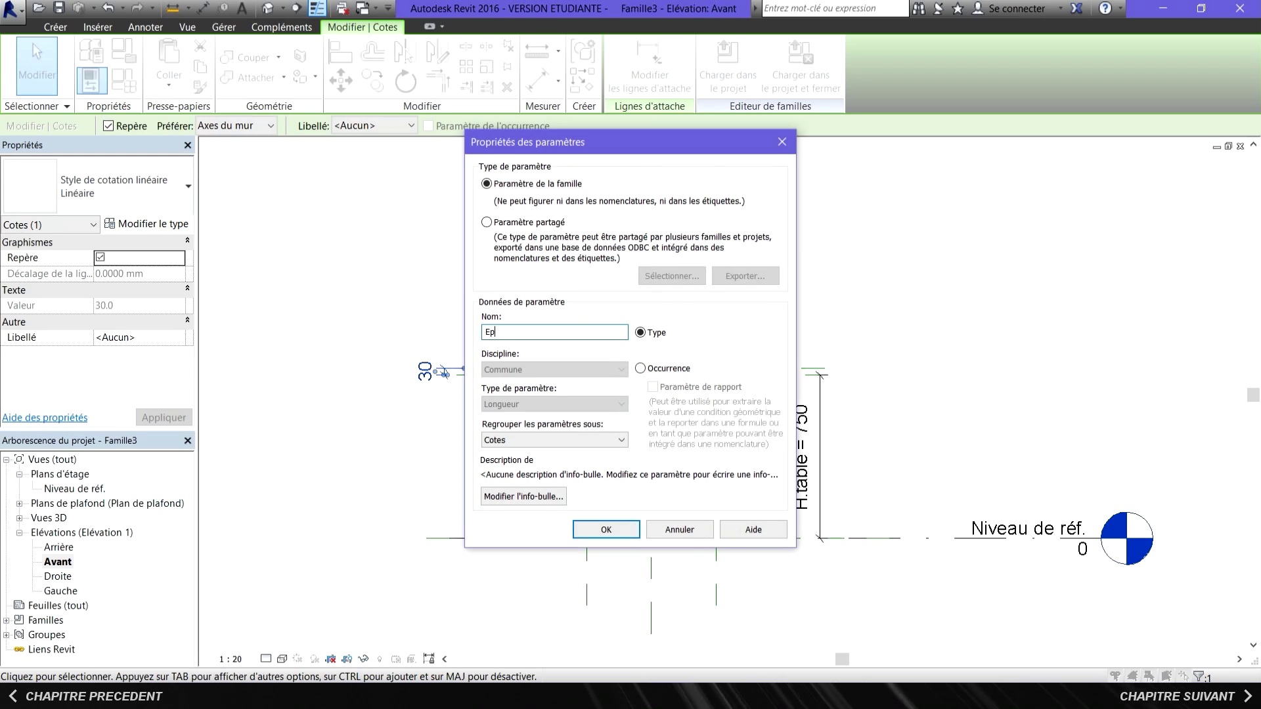
pyautogui.click(607, 529)
pyautogui.click(510, 472)
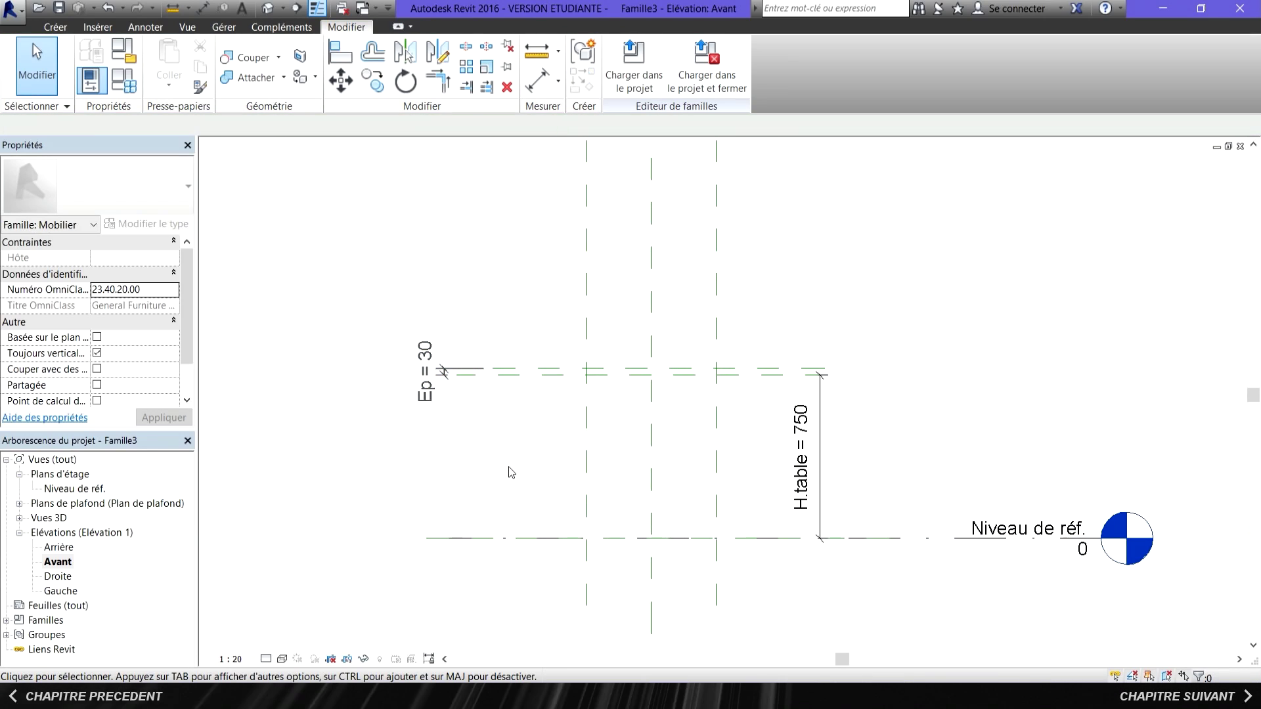
# In the Niveau de réf. plan, create a rectangular extrusion locked to the outer reference planes for the tabletop.
pyautogui.doubleClick(75, 490)
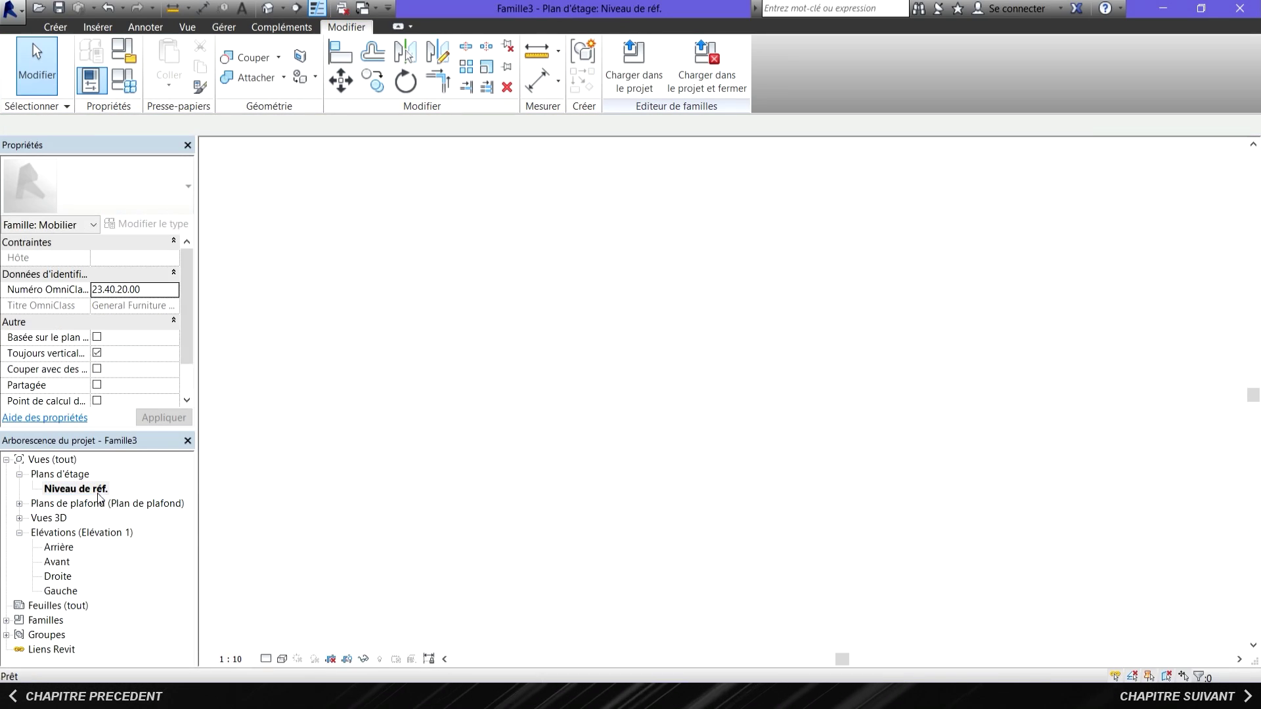
pyautogui.click(55, 27)
pyautogui.click(186, 55)
pyautogui.click(669, 48)
pyautogui.click(435, 490)
pyautogui.click(561, 362)
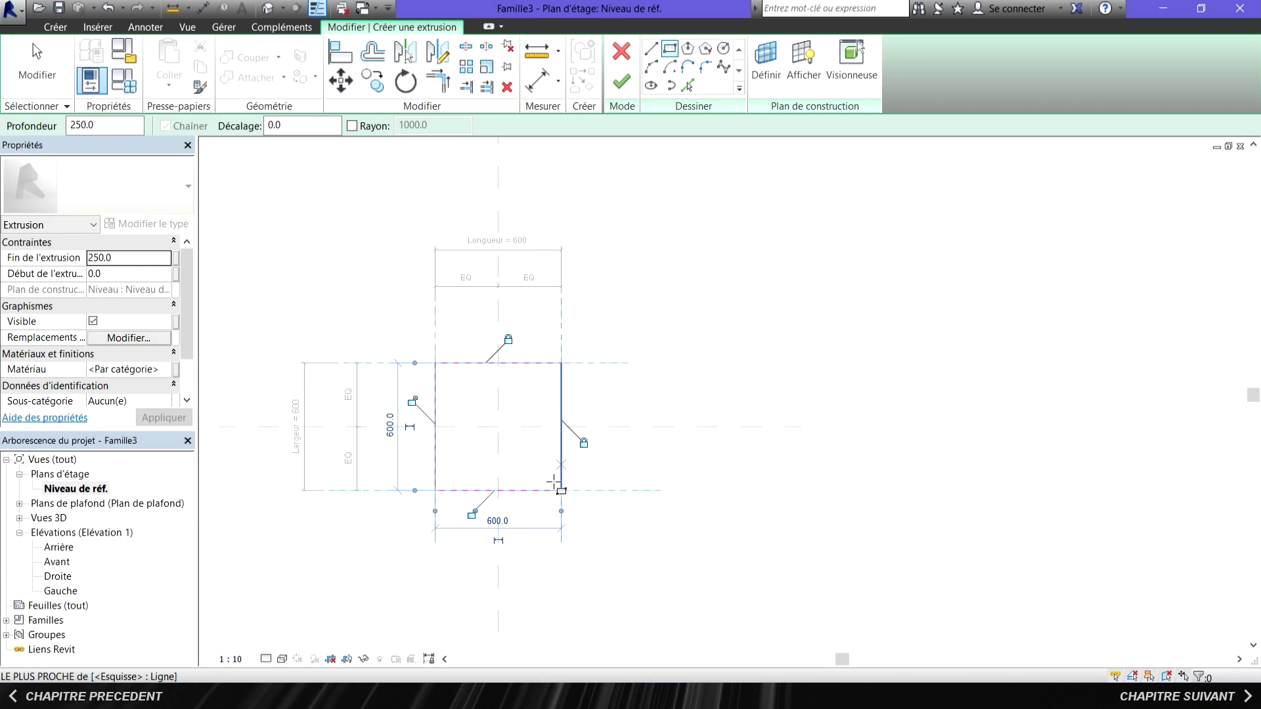
pyautogui.press('Escape')
pyautogui.click(621, 81)
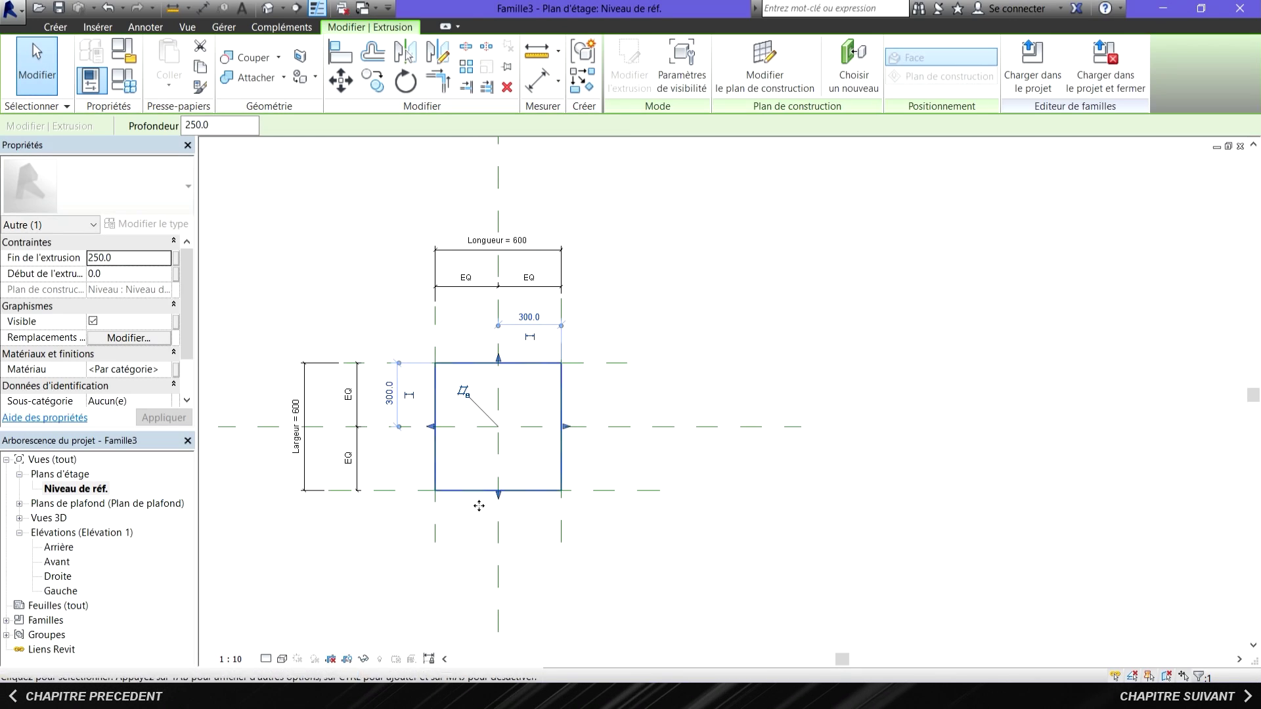
# In the Avant elevation, stretch the extrusion's top and bottom faces to the two upper horizontal reference planes and lock them there.
pyautogui.doubleClick(58, 563)
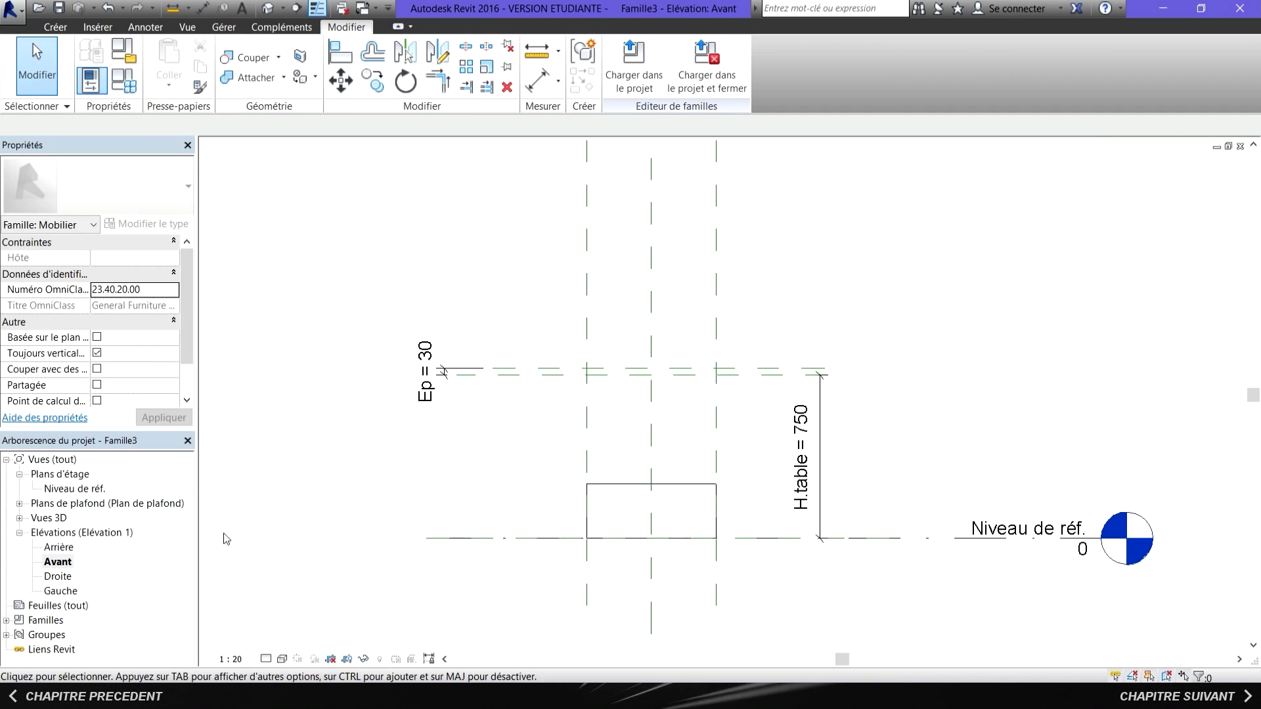
pyautogui.moveTo(651, 480); pyautogui.dragTo(679, 369)
pyautogui.moveTo(651, 543); pyautogui.dragTo(673, 396)
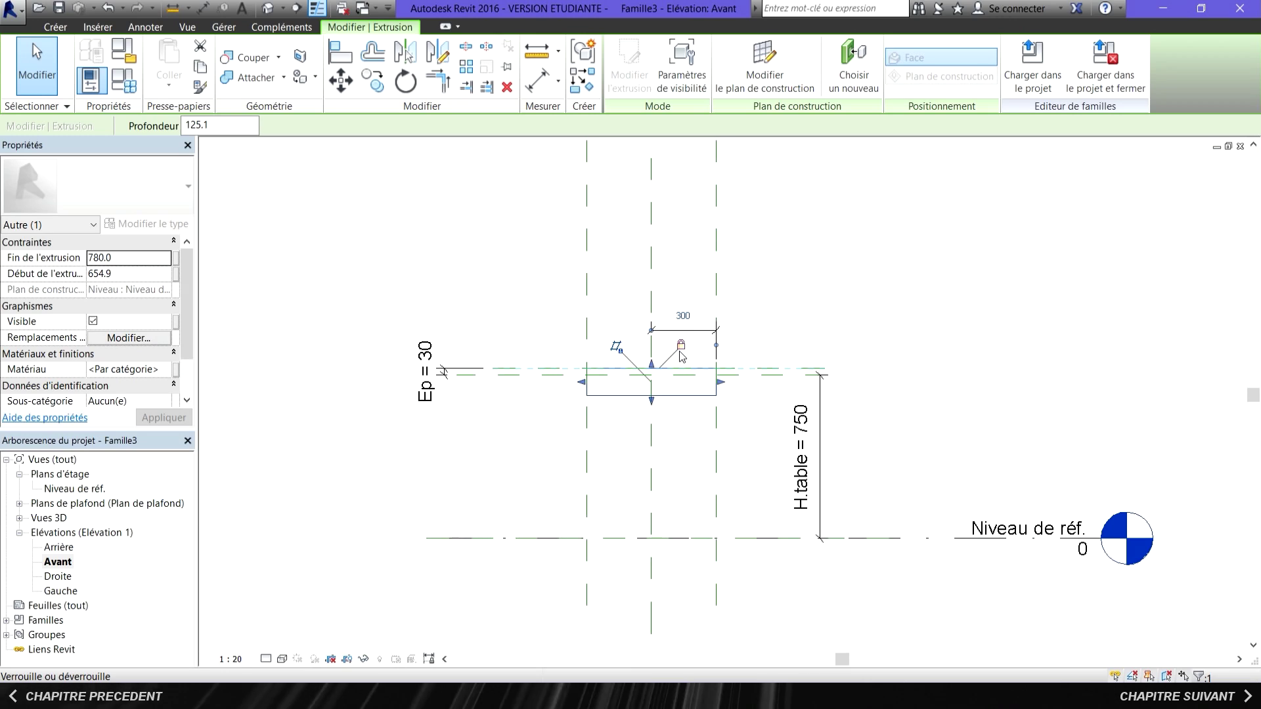
pyautogui.moveTo(658, 404); pyautogui.dragTo(655, 375)
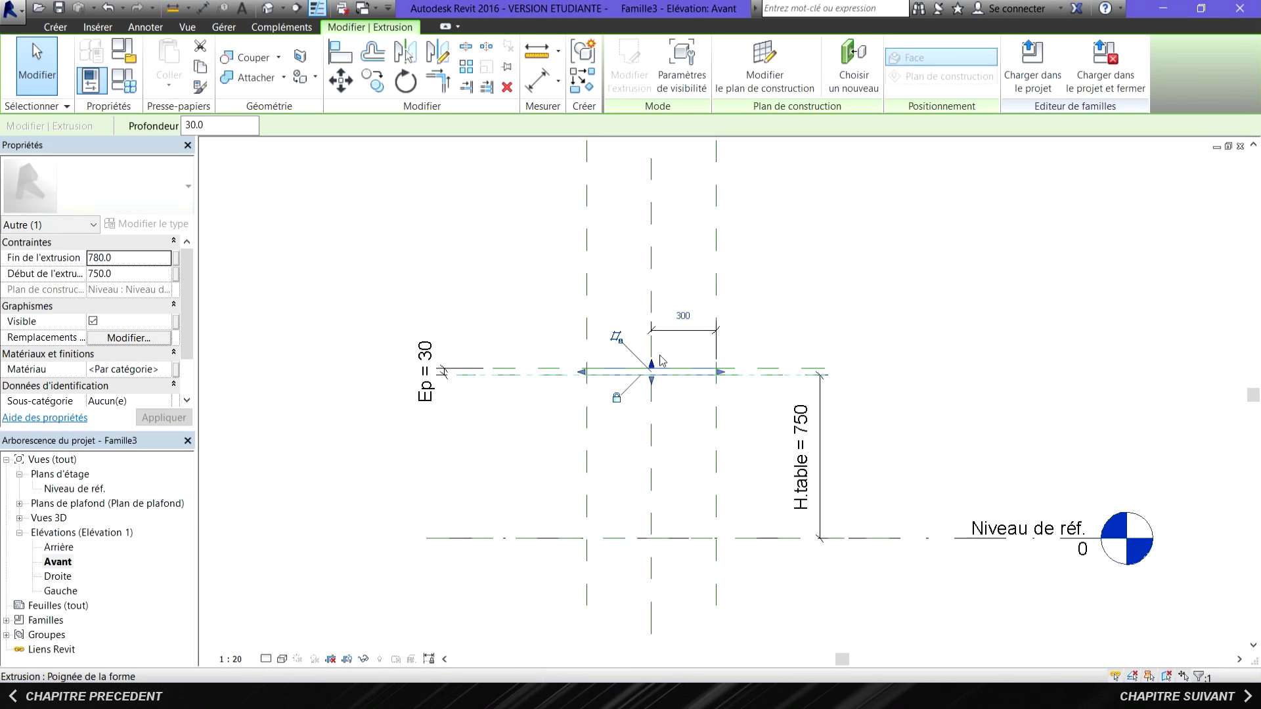
pyautogui.press('Escape')
# Open the 3D view and orbit around the tabletop to check its shape.
pyautogui.click(267, 8)
pyautogui.scroll(-3, 520, 446)
pyautogui.keyDown('shift'); pyautogui.moveTo(535, 450); pyautogui.dragTo(481, 500, button='middle'); pyautogui.keyUp('shift')
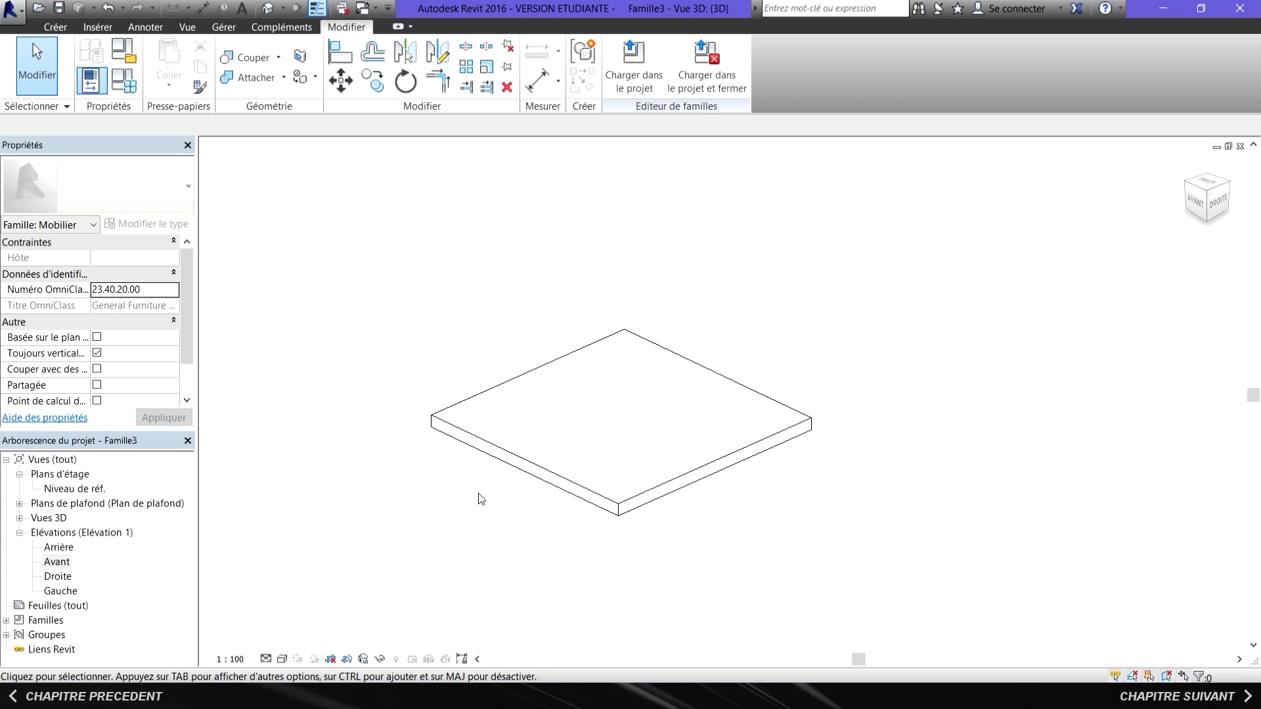
# In the Niveau de réf. plan, draw four reference planes, each just inside one edge of the tabletop.
pyautogui.doubleClick(75, 489)
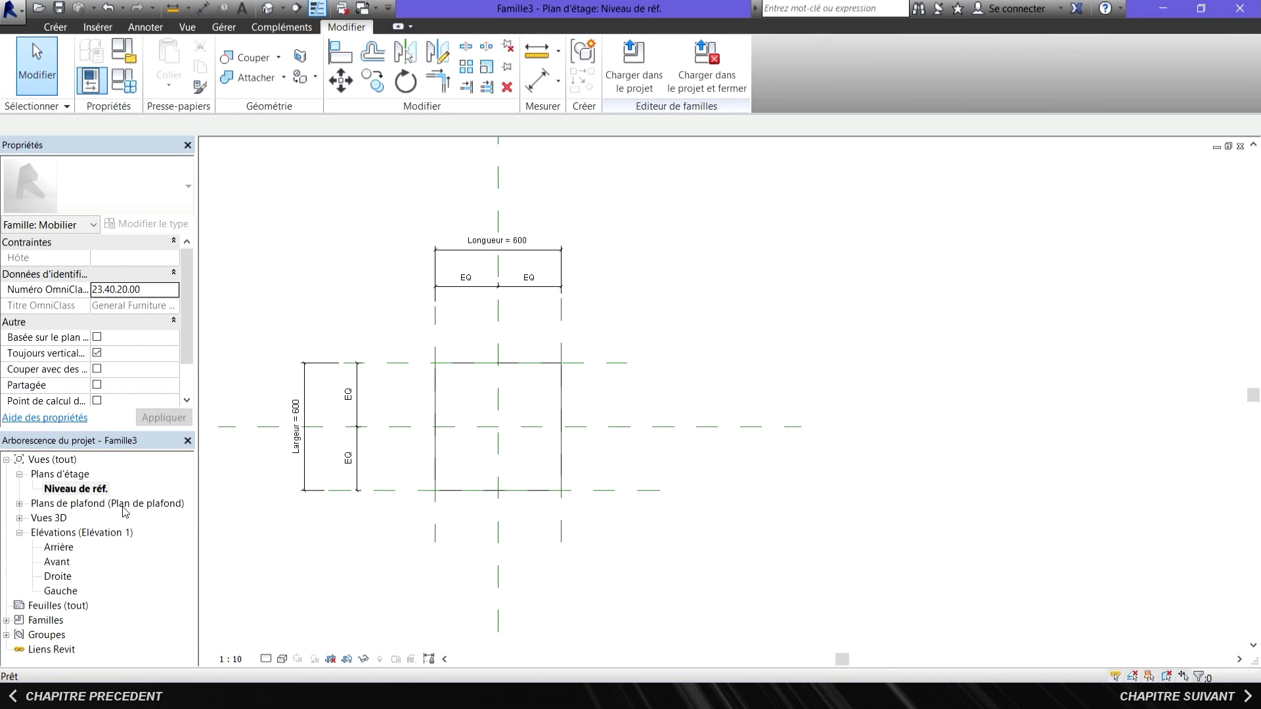
pyautogui.press('r')
pyautogui.press('p')
pyautogui.click(448, 513)
pyautogui.click(450, 337)
pyautogui.click(609, 387)
pyautogui.press('Escape')
pyautogui.press('Escape')
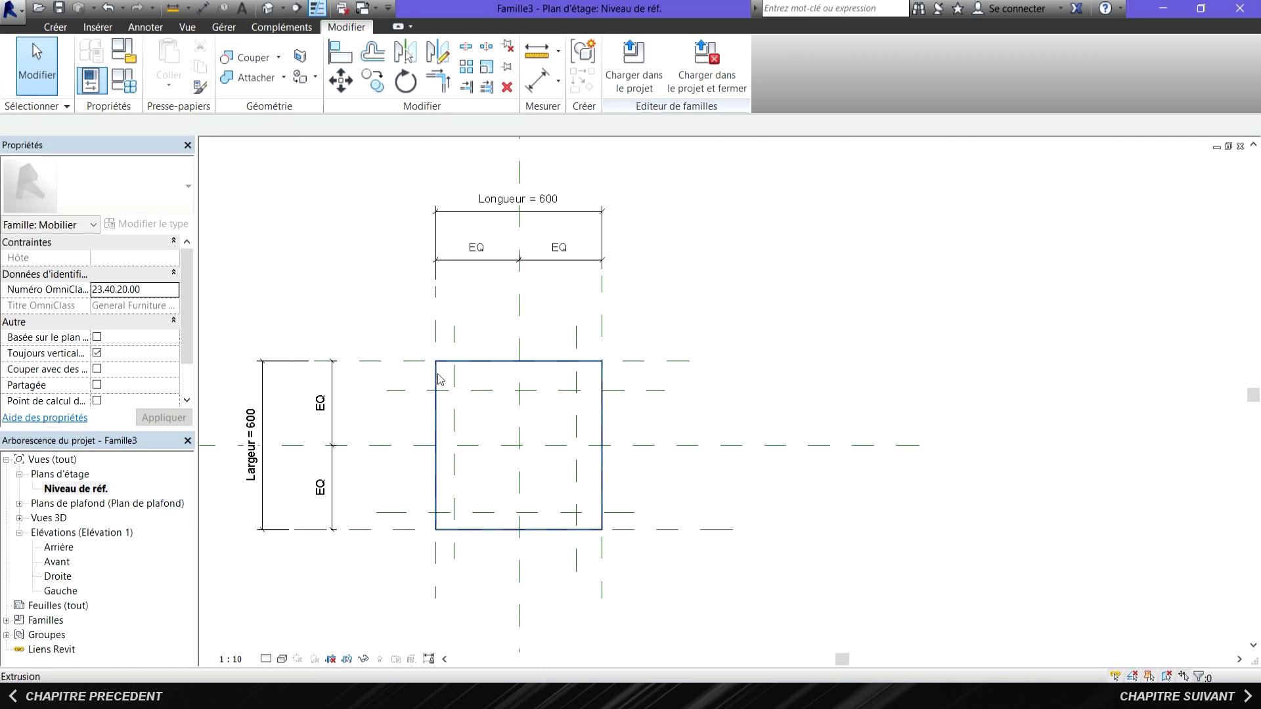
# Add aligned dimensions between each inner horizontal reference plane and its neighbouring outer plane.
pyautogui.scroll(2, 434, 369)
pyautogui.press('d')
pyautogui.press('i')
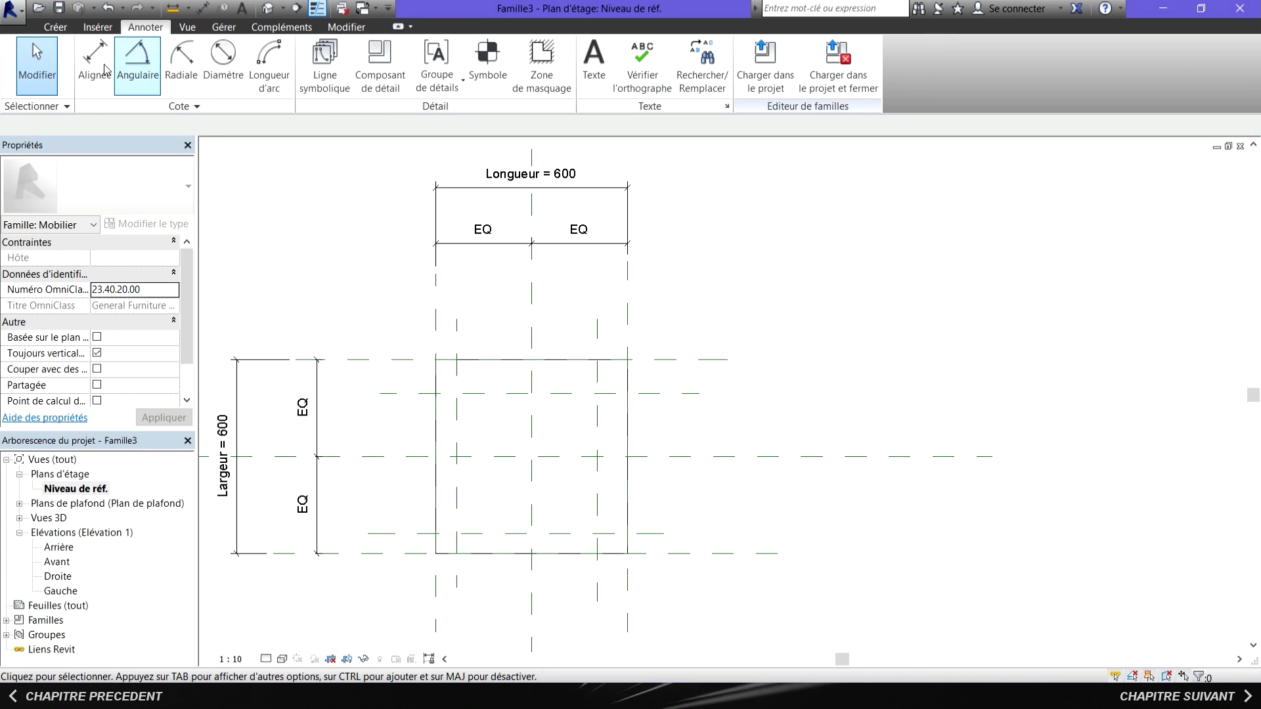
pyautogui.click(408, 555)
pyautogui.click(400, 533)
pyautogui.click(397, 544)
pyautogui.click(398, 394)
pyautogui.click(398, 360)
pyautogui.click(396, 376)
# Add aligned dimensions between each inner vertical reference plane and its neighbouring outer plane.
pyautogui.click(435, 324)
pyautogui.click(457, 325)
pyautogui.click(597, 325)
pyautogui.click(627, 325)
pyautogui.click(612, 324)
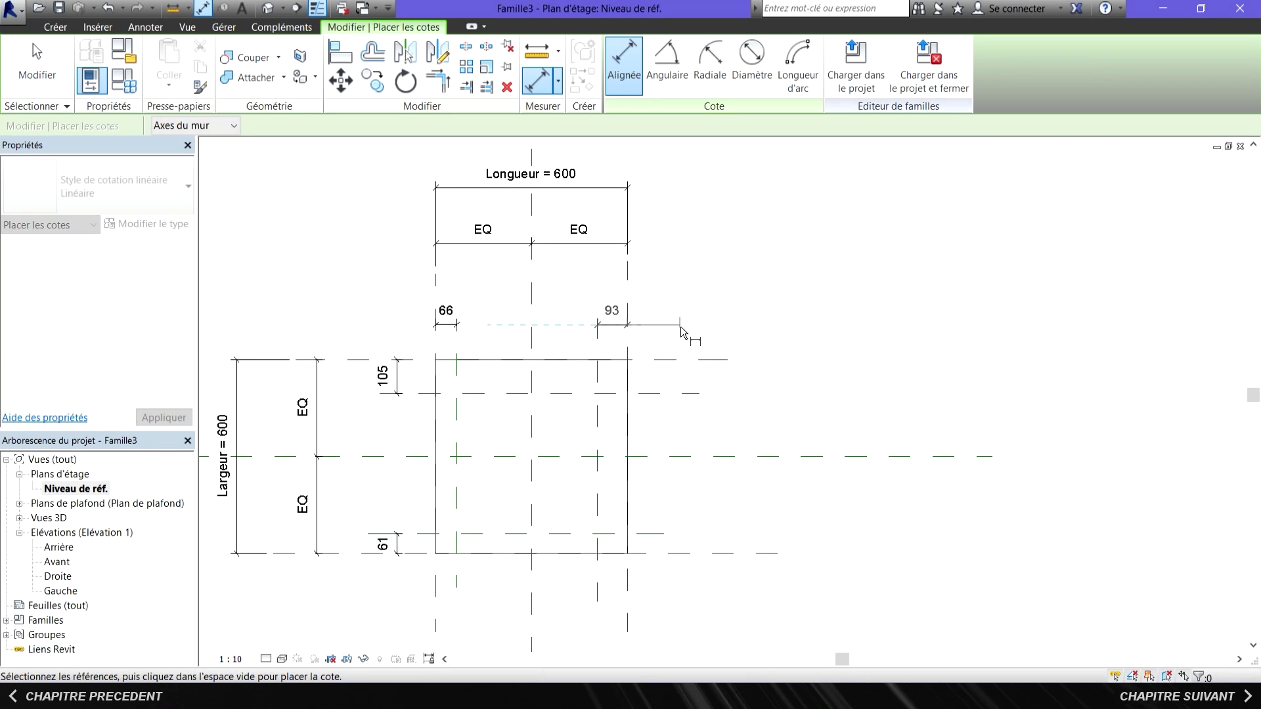
pyautogui.press('Escape')
pyautogui.press('Escape')
# Label the four offset dimensions between inner and outer planes with a new type parameter named Section.
pyautogui.click(398, 377)
pyautogui.keyDown('ctrl'); pyautogui.click(397, 544); pyautogui.keyUp('ctrl')
pyautogui.keyDown('ctrl'); pyautogui.click(446, 324); pyautogui.keyUp('ctrl')
pyautogui.keyDown('ctrl'); pyautogui.click(612, 315); pyautogui.keyUp('ctrl')
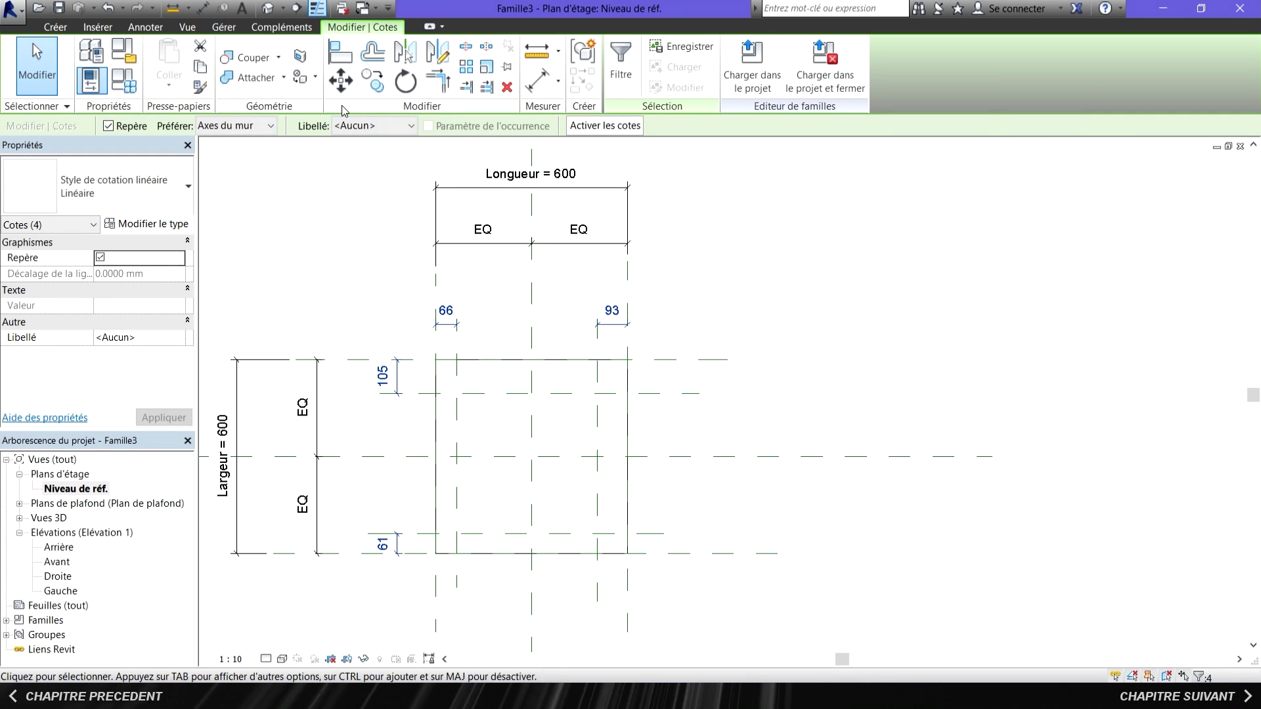
pyautogui.click(368, 155)
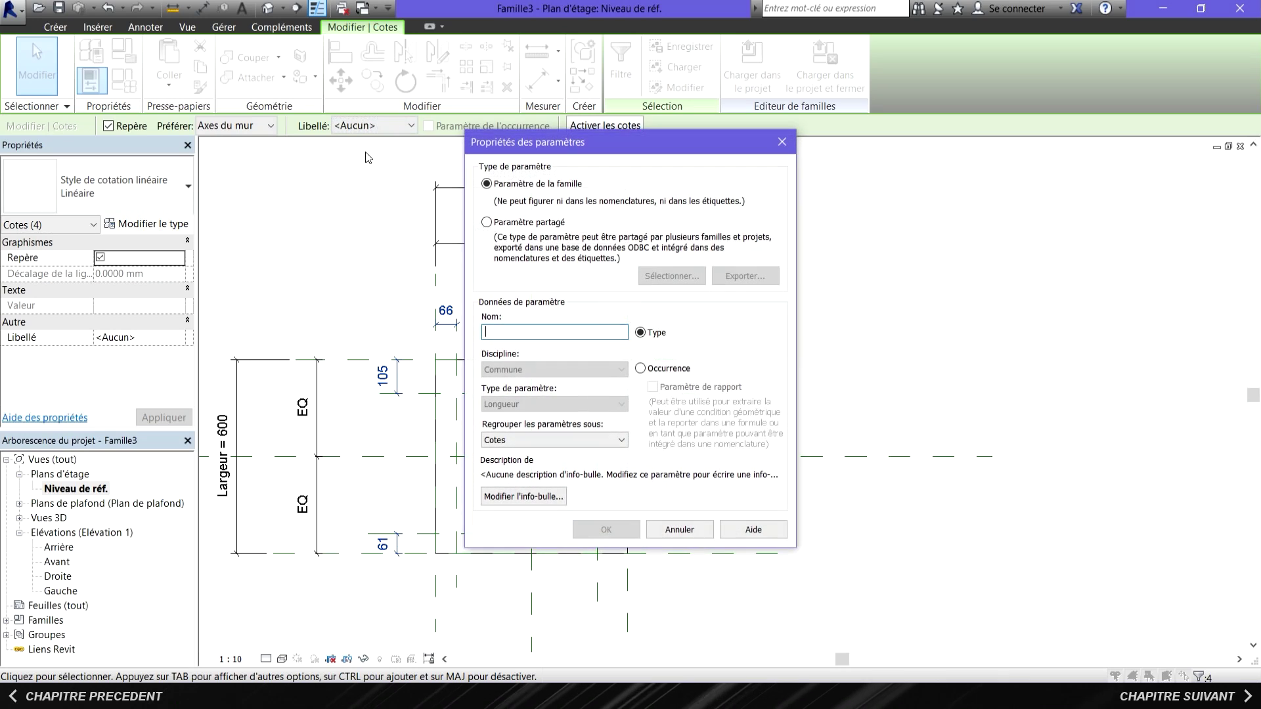
pyautogui.write('Section')
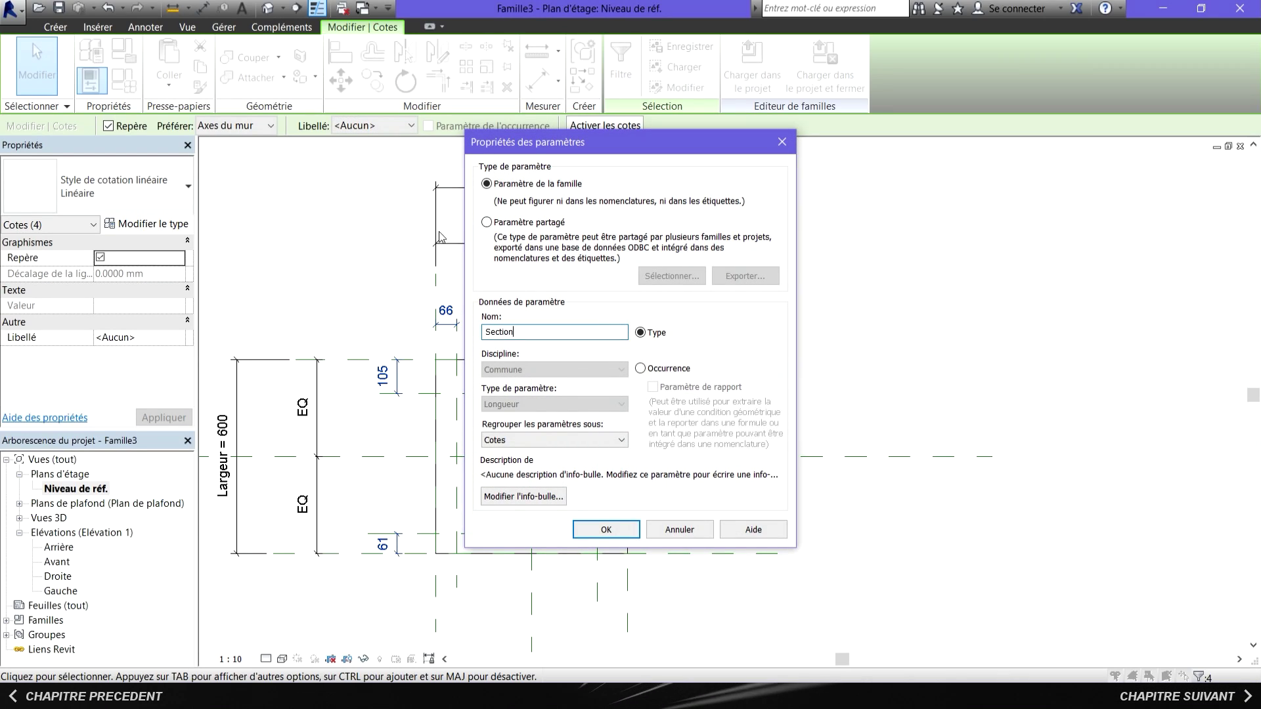
pyautogui.click(604, 525)
pyautogui.click(725, 344)
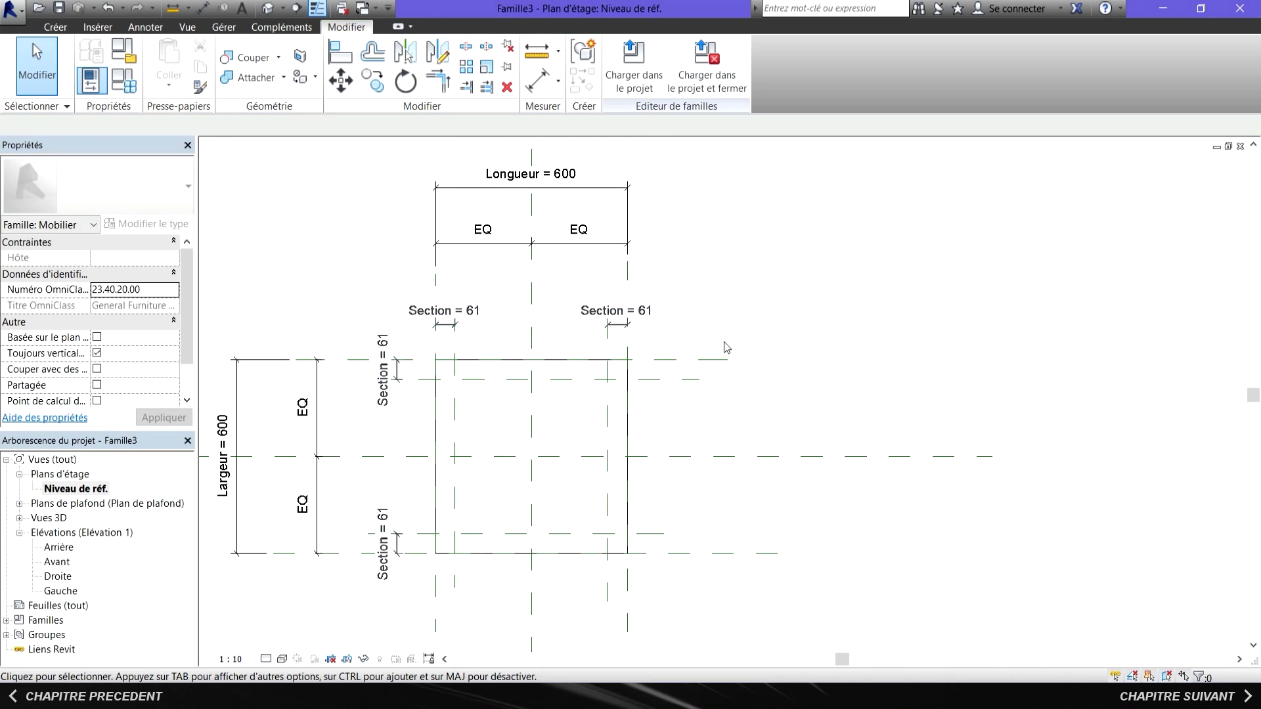
# Start an extrusion and sketch a square leg profile between the reference planes at the tabletop's upper-left corner.
pyautogui.click(55, 27)
pyautogui.click(161, 43)
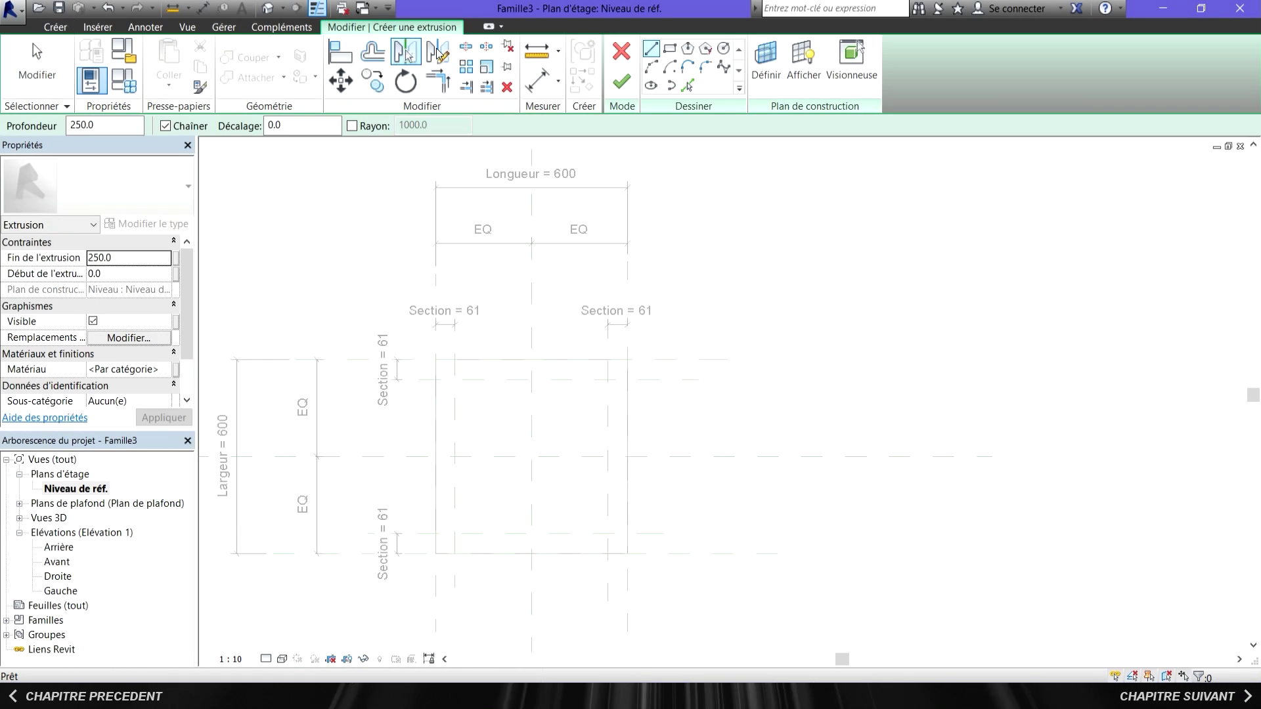
pyautogui.click(670, 48)
pyautogui.click(454, 379)
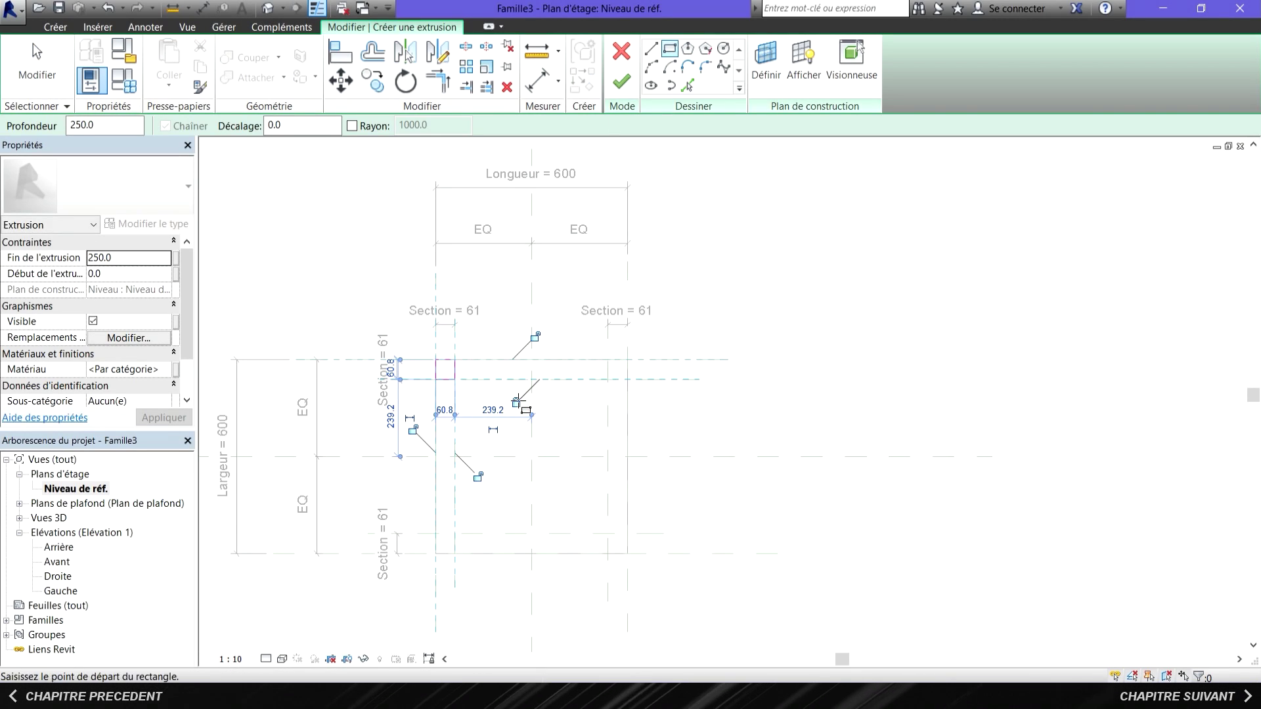
# Align the square profile's left side with the left outer reference plane and lock it.
pyautogui.press('a')
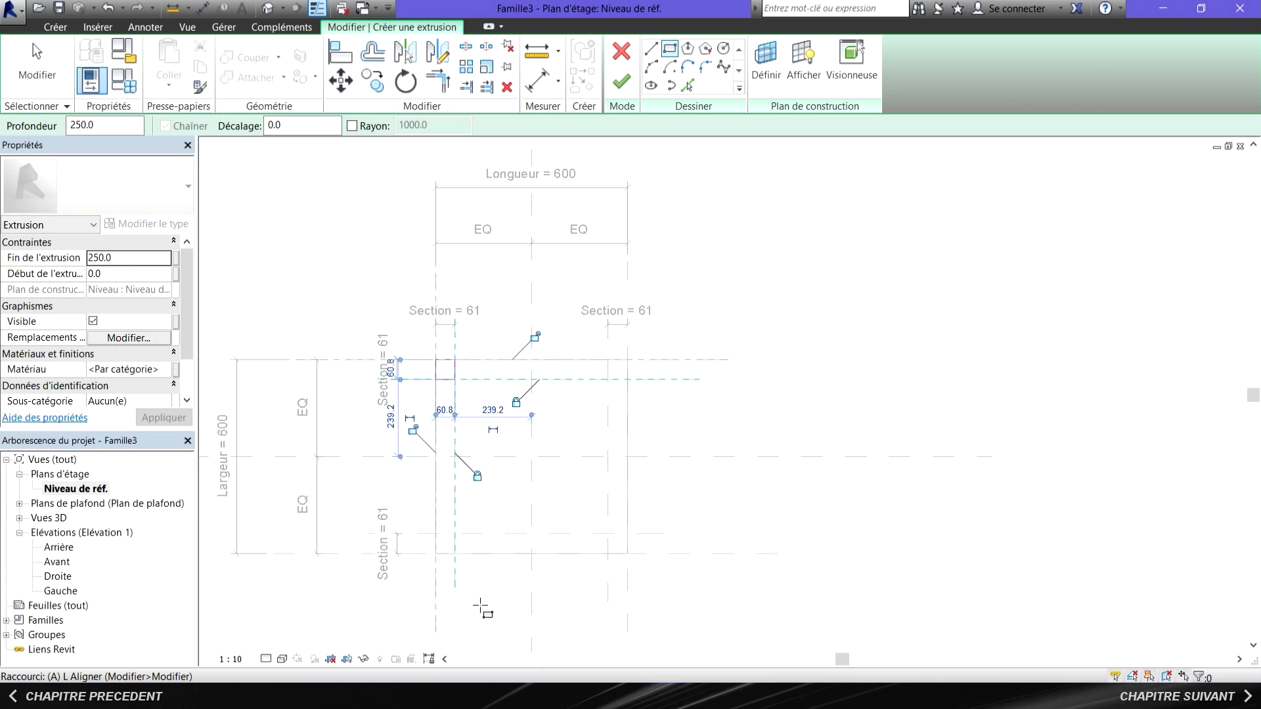
pyautogui.click(330, 59)
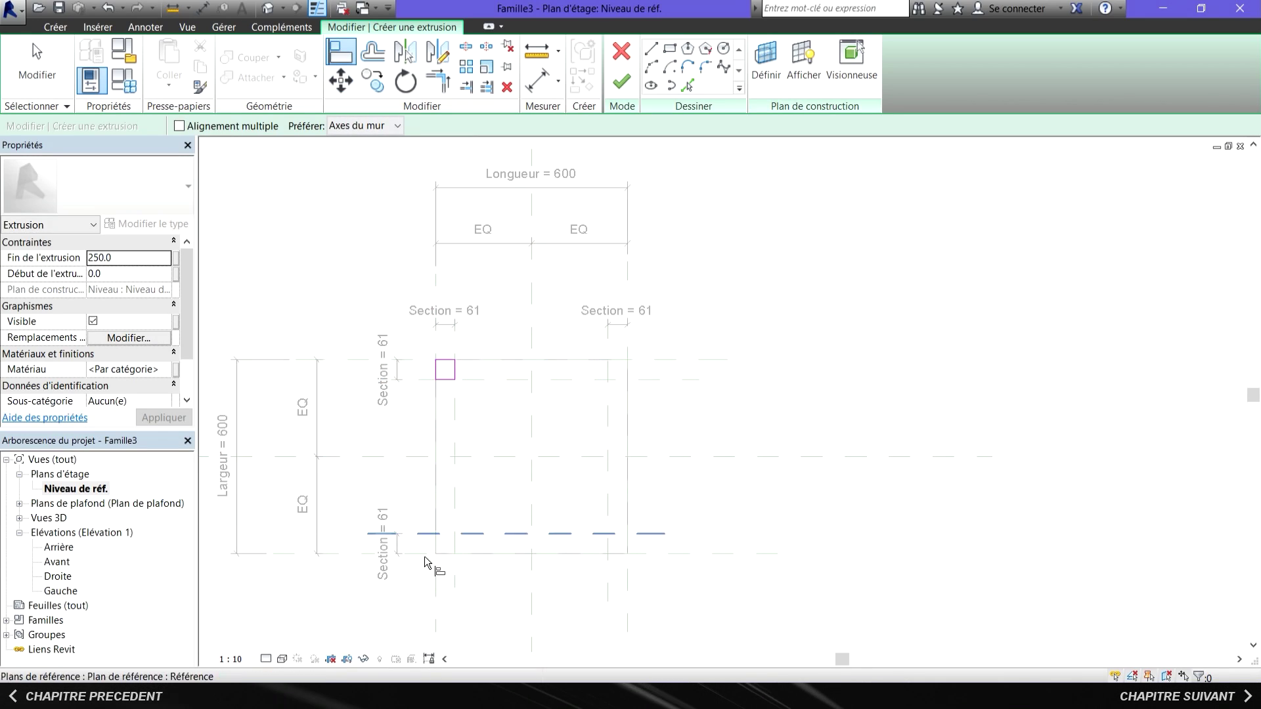
pyautogui.click(432, 593)
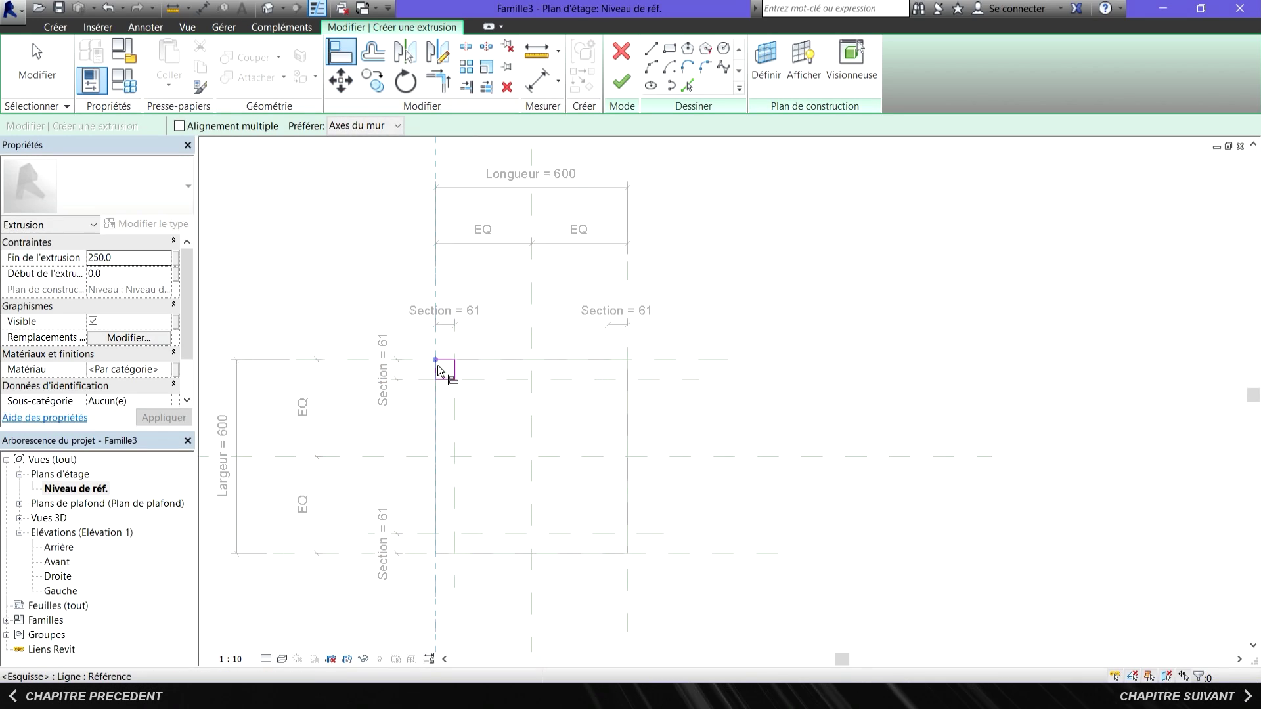
pyautogui.click(437, 371)
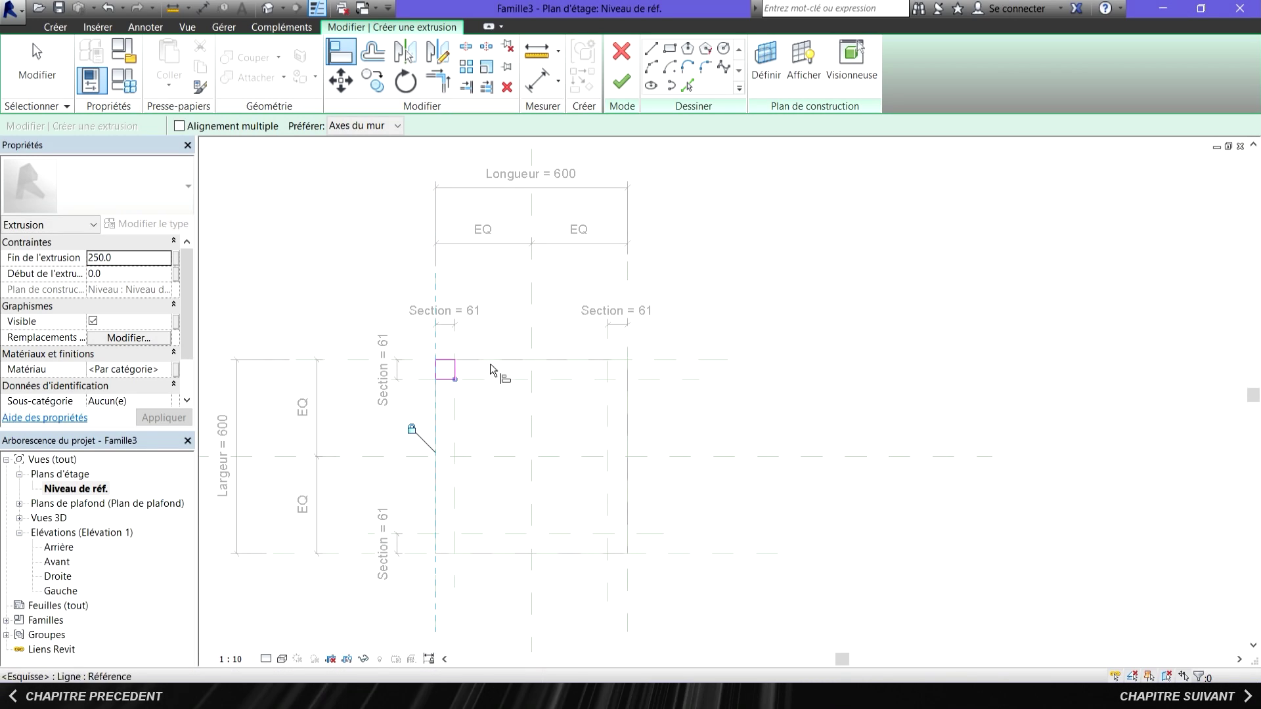
pyautogui.press('Escape')
# Copy the square leg profile to the upper-right corner and align it with the reference planes there.
pyautogui.moveTo(413, 420); pyautogui.dragTo(507, 346)
pyautogui.click(372, 81)
pyautogui.click(455, 379)
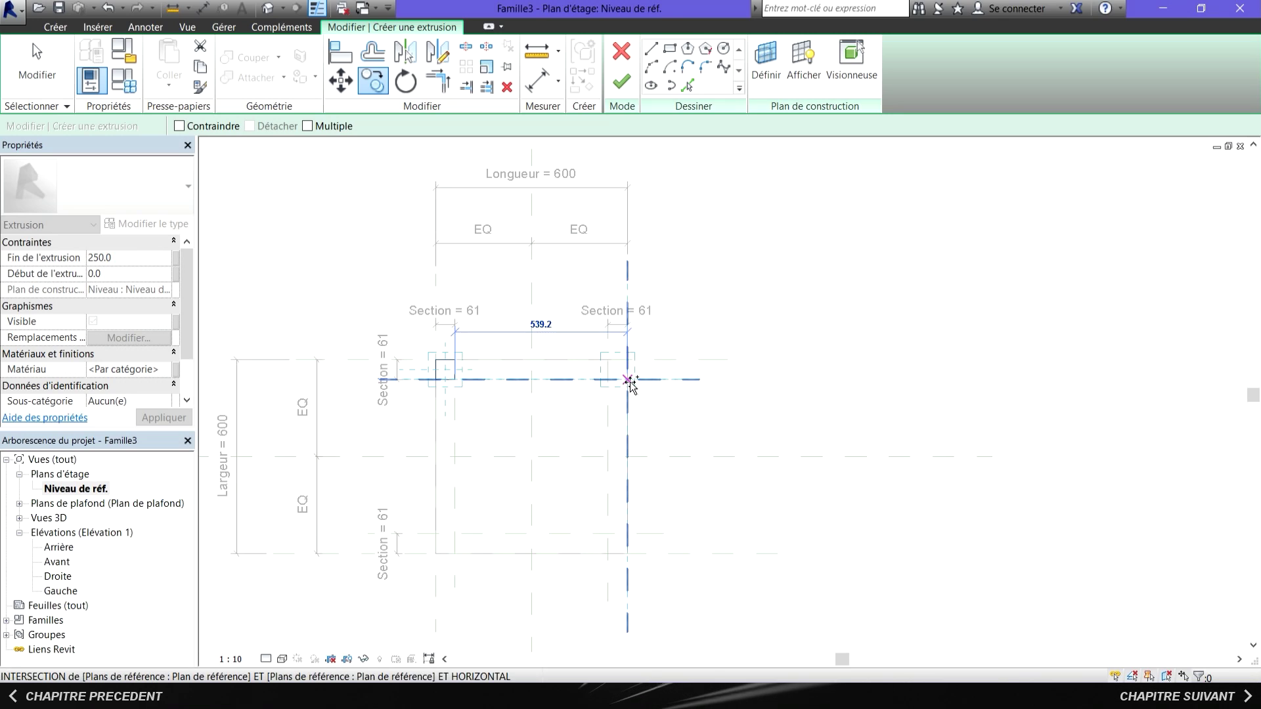
pyautogui.click(628, 379)
pyautogui.press('Escape')
pyautogui.press('a')
pyautogui.press('l')
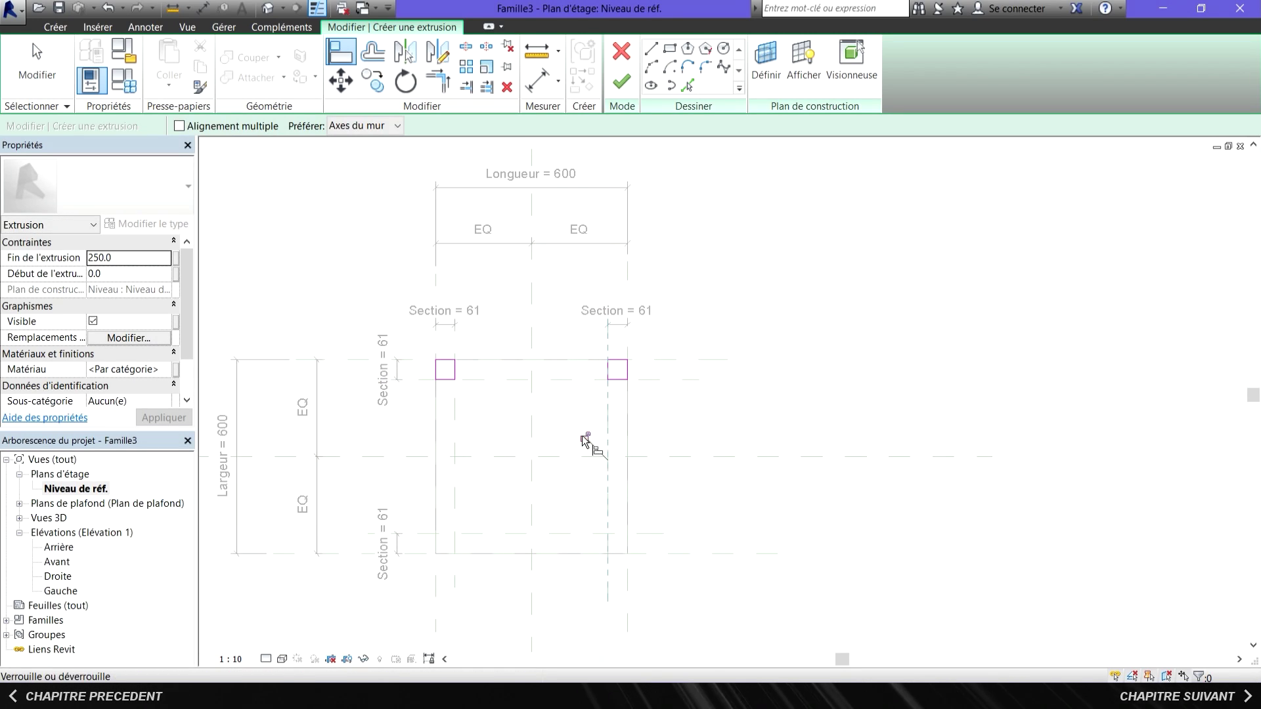
# Copy both upper leg profiles down to the tabletop's two lower corners.
pyautogui.click(36, 66)
pyautogui.moveTo(403, 412); pyautogui.dragTo(709, 332)
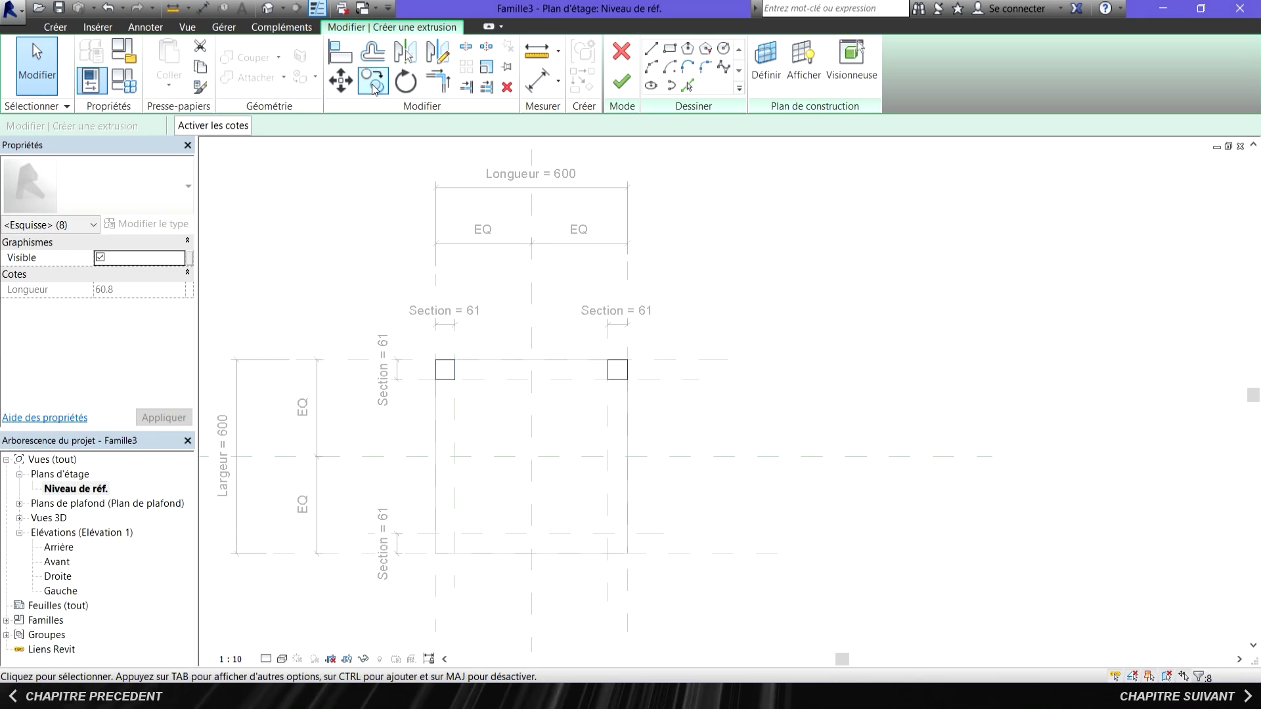
pyautogui.click(372, 82)
pyautogui.click(627, 380)
pyautogui.click(627, 554)
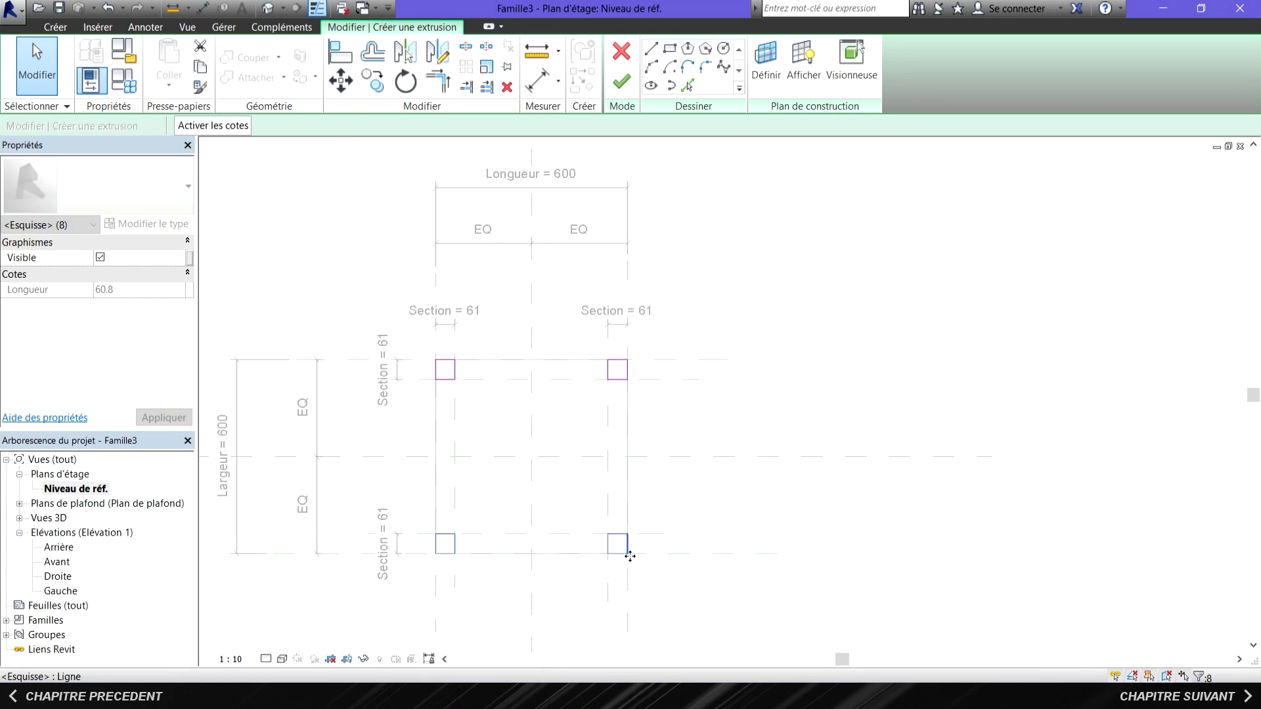
pyautogui.click(801, 377)
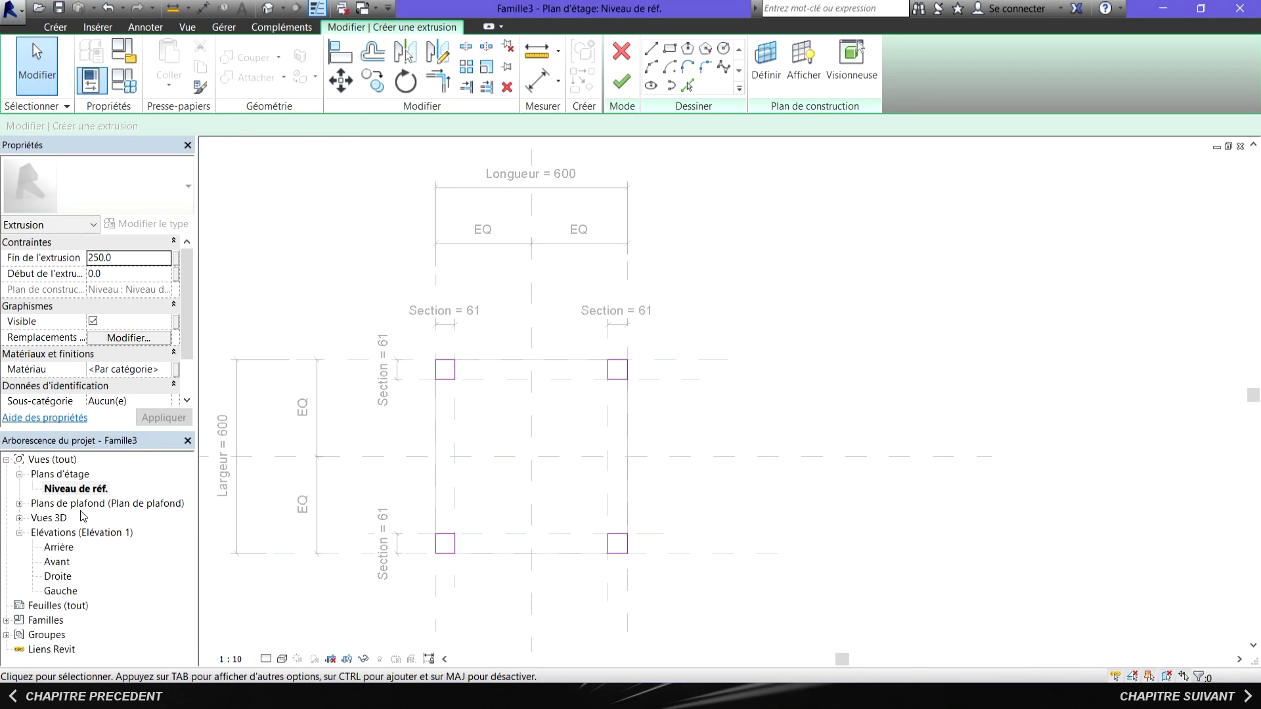
# In the Avant elevation, finish the leg extrusion and stretch its top to the tabletop's underside plane, locking it there.
pyautogui.doubleClick(57, 563)
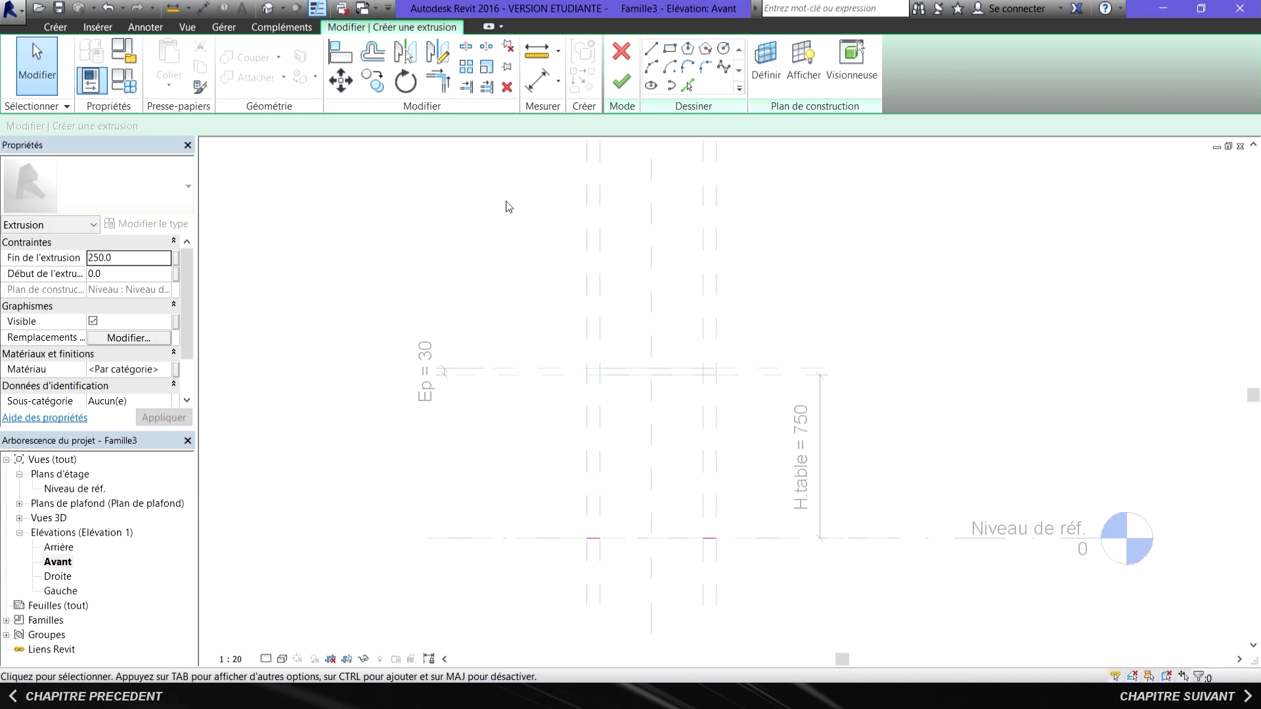
pyautogui.click(614, 88)
pyautogui.moveTo(651, 485); pyautogui.dragTo(652, 381)
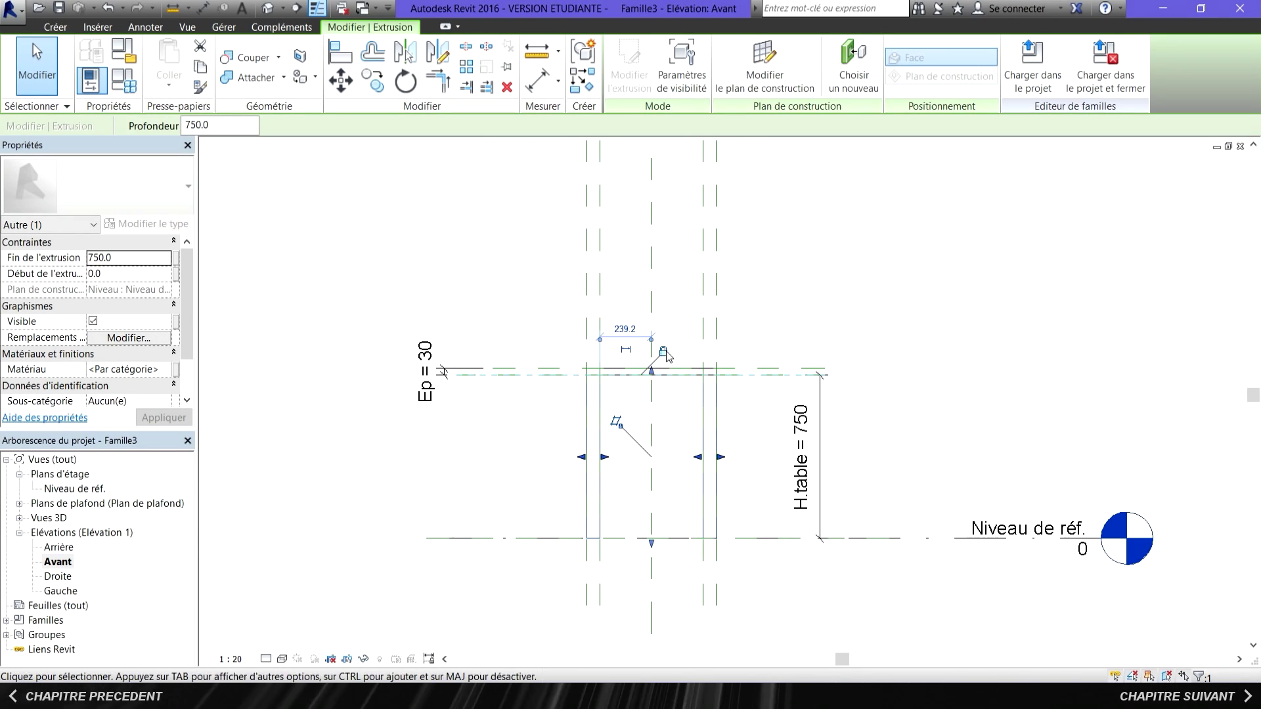
pyautogui.click(33, 43)
# Open the 3D view and orbit around the table to check its legs.
pyautogui.click(268, 9)
pyautogui.scroll(-2, 409, 307)
pyautogui.keyDown('shift'); pyautogui.moveTo(530, 356); pyautogui.dragTo(282, 309, button='middle'); pyautogui.keyUp('shift')
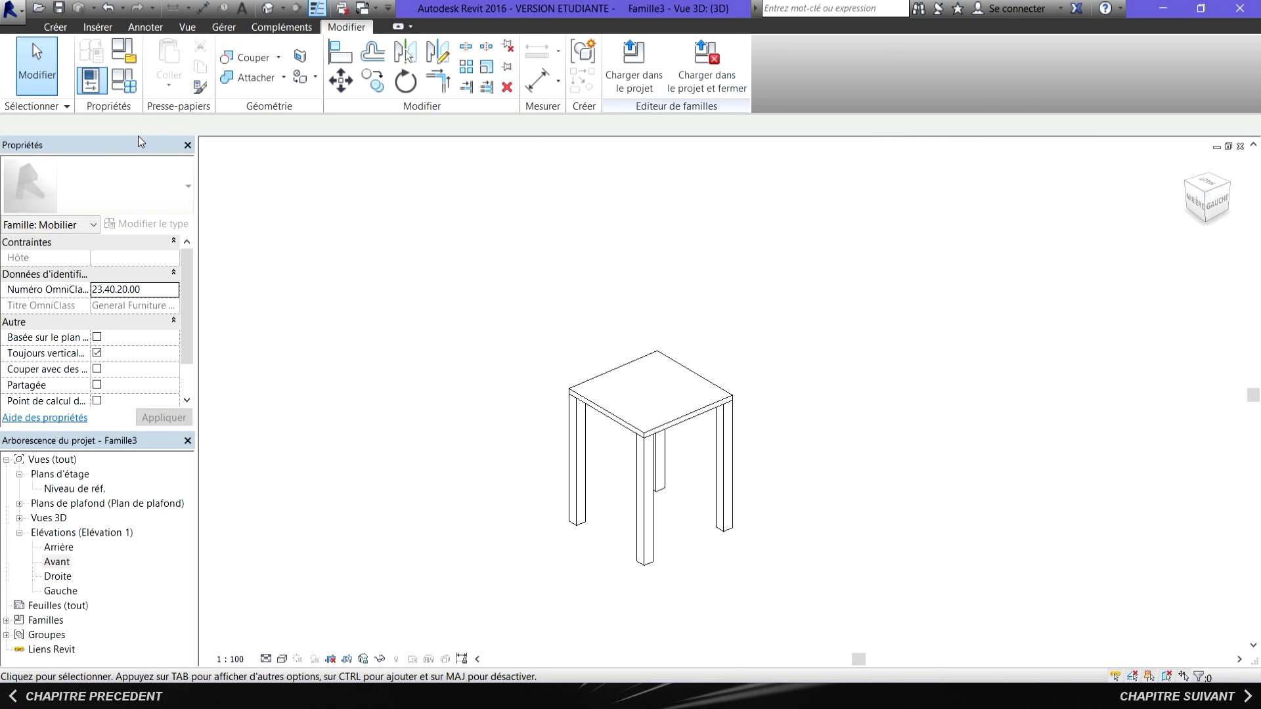
# In the family types, set Largeur to 500 and Longueur to 1000 and apply them.
pyautogui.click(125, 81)
pyautogui.moveTo(837, 258); pyautogui.dragTo(388, 258)
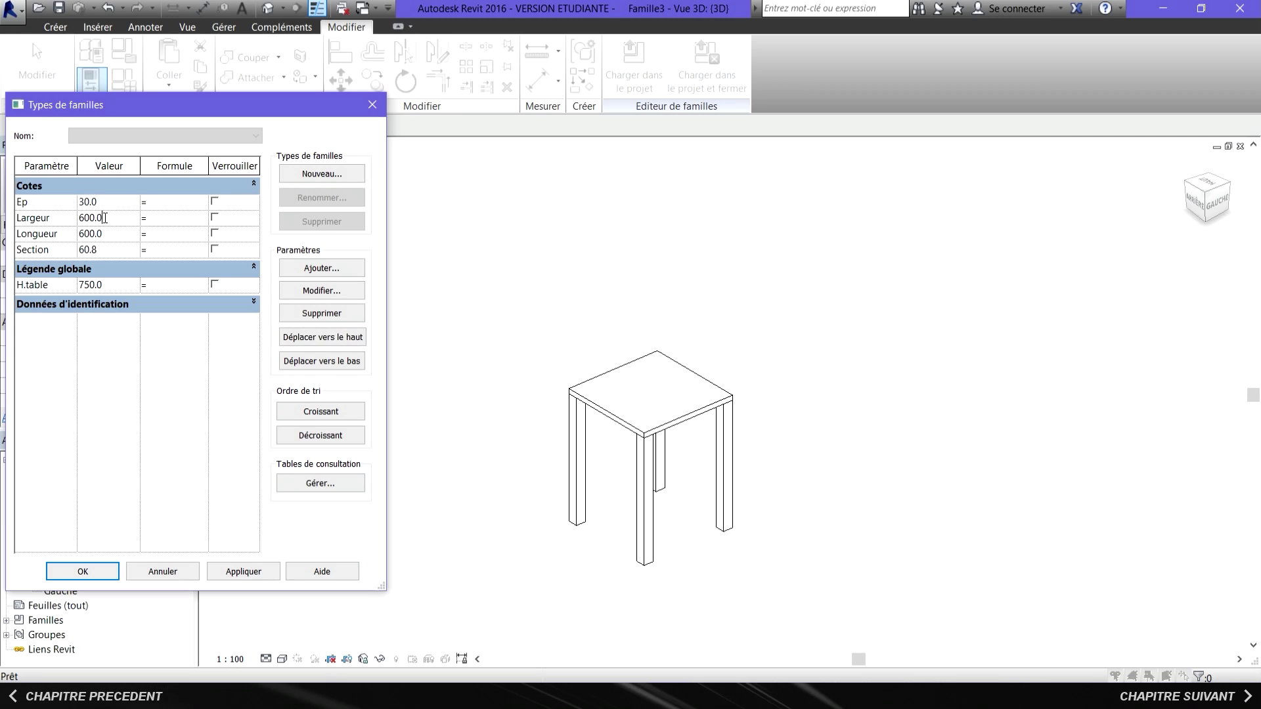
pyautogui.click(238, 573)
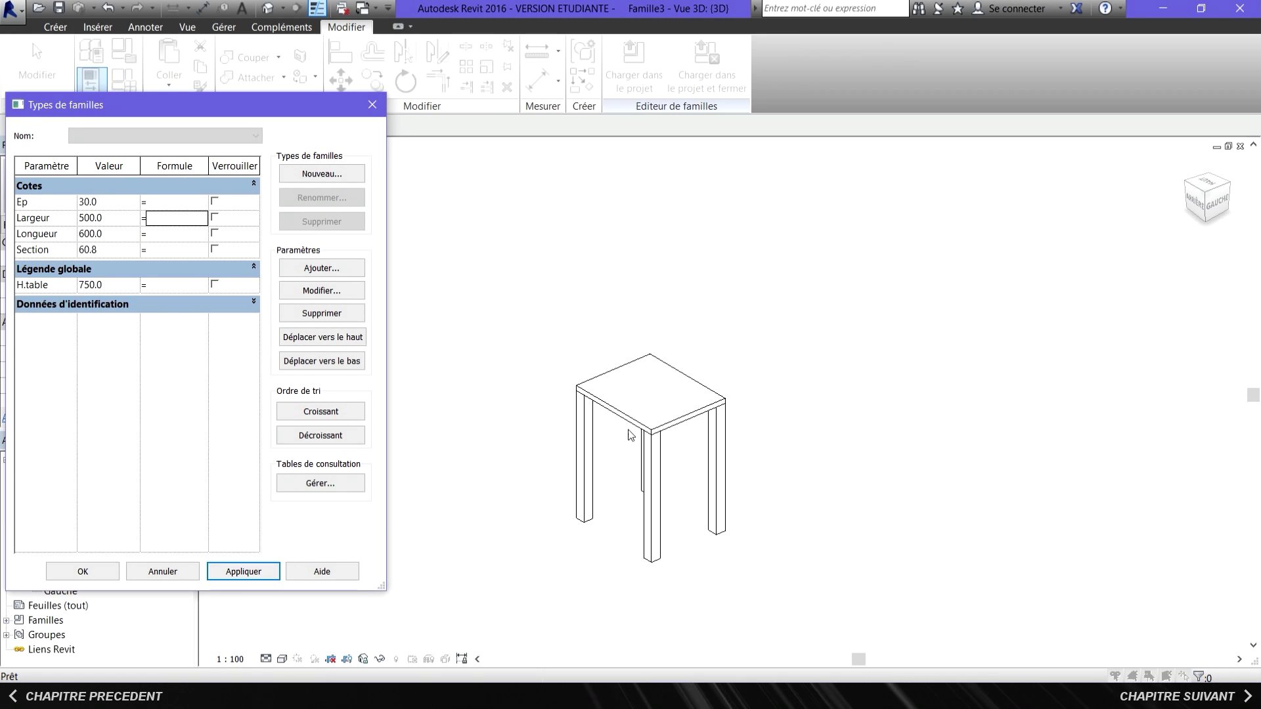
pyautogui.click(108, 234)
pyautogui.write('1000')
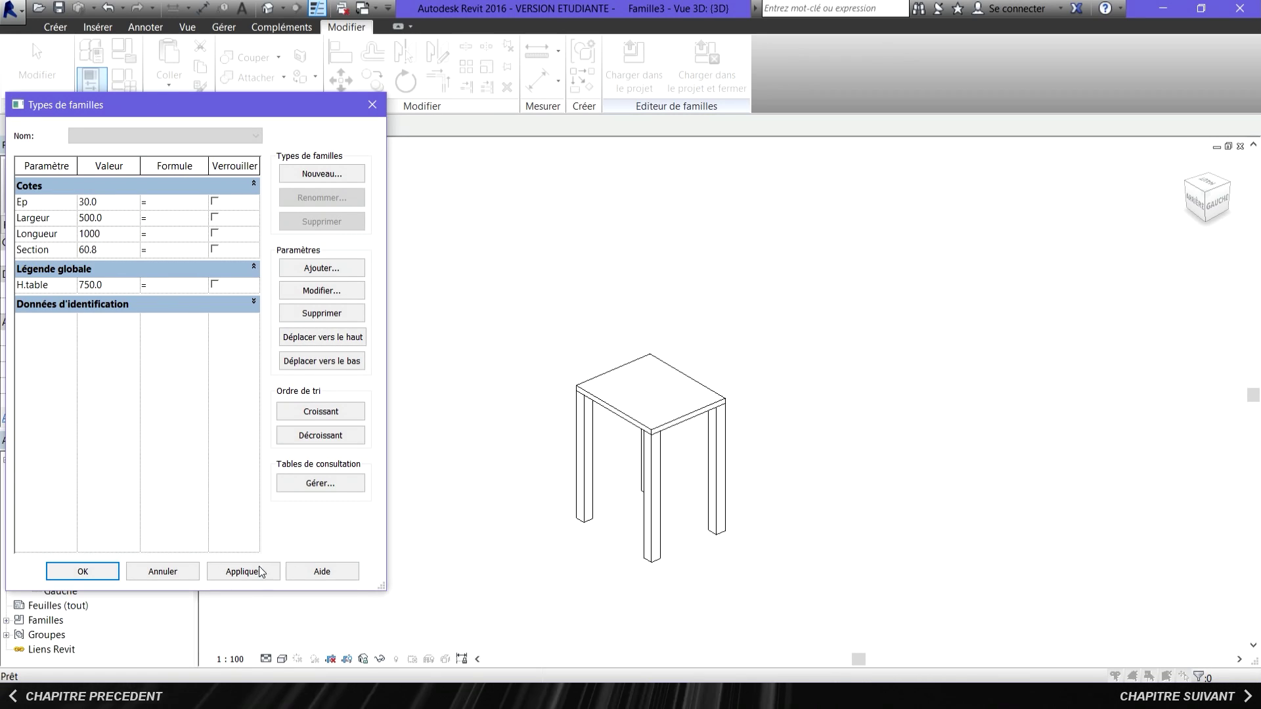
pyautogui.click(267, 573)
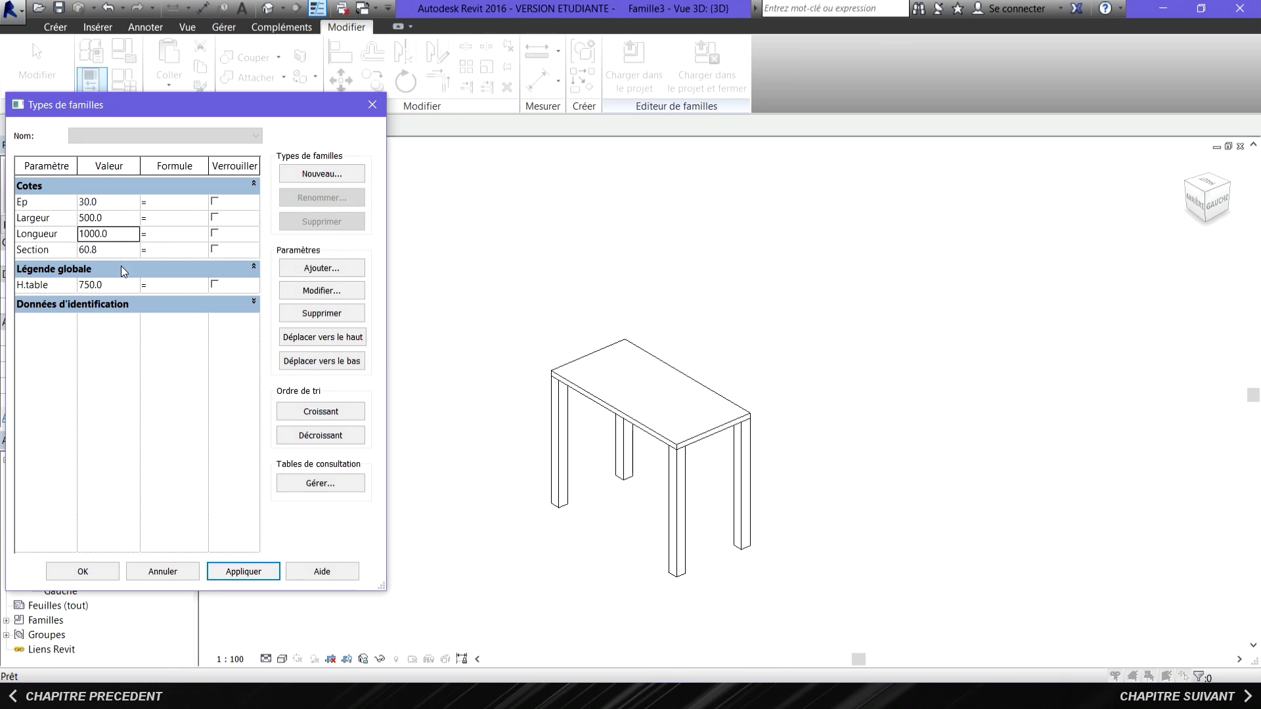
# Set the Section parameter to 45 and apply it.
pyautogui.click(109, 249)
pyautogui.write('45')
pyautogui.click(248, 573)
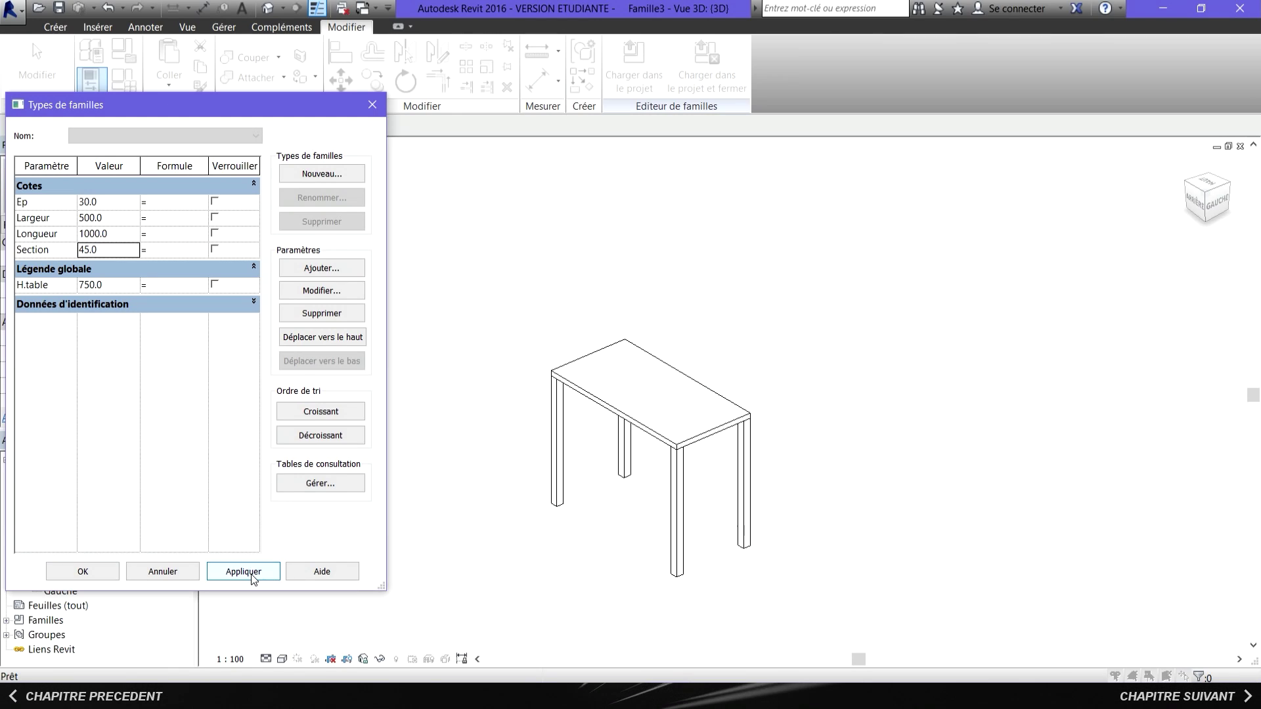
# Set H.table to 300 and Ep to 40, applying each value.
pyautogui.click(117, 285)
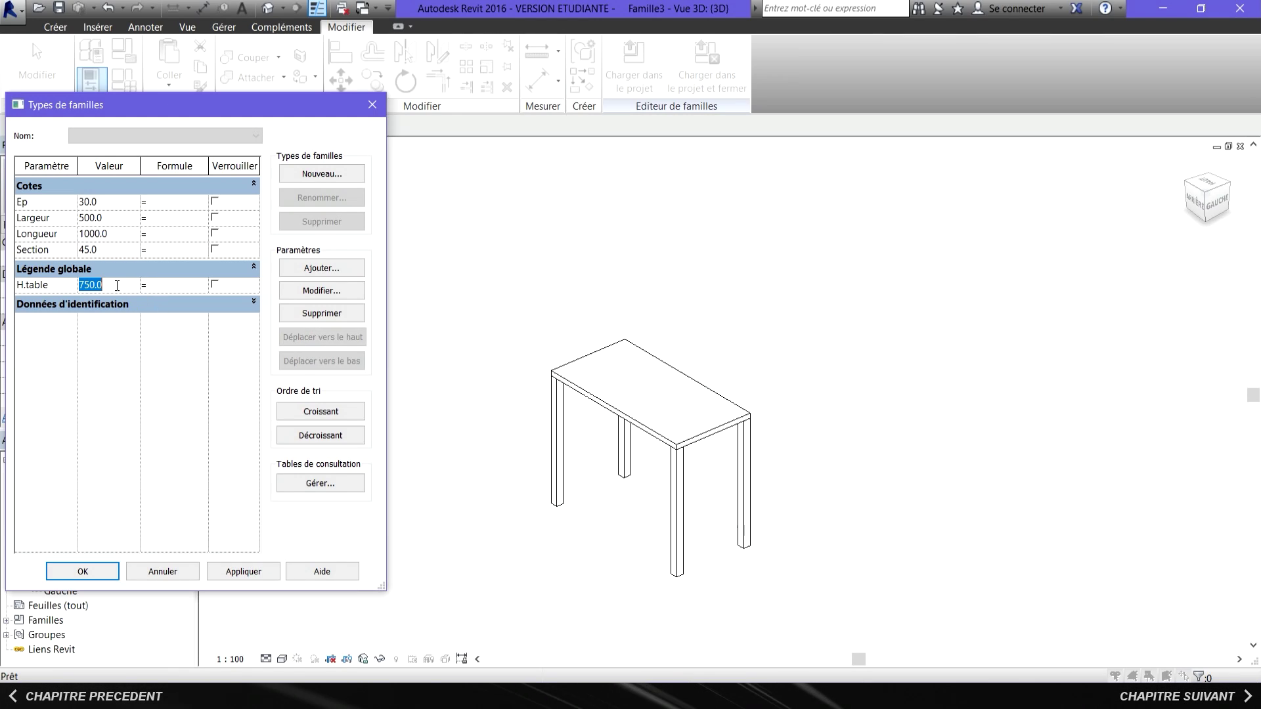
pyautogui.write('300')
pyautogui.click(240, 573)
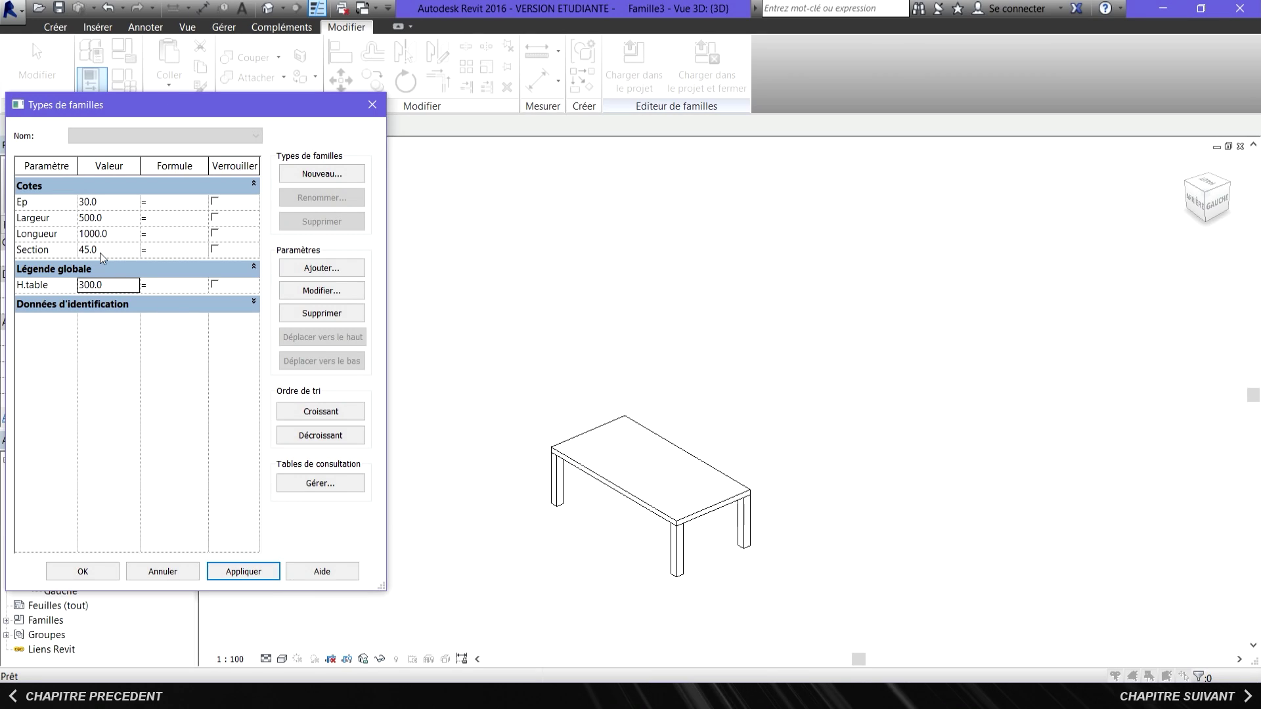
pyautogui.click(109, 203)
pyautogui.write('40')
pyautogui.click(239, 575)
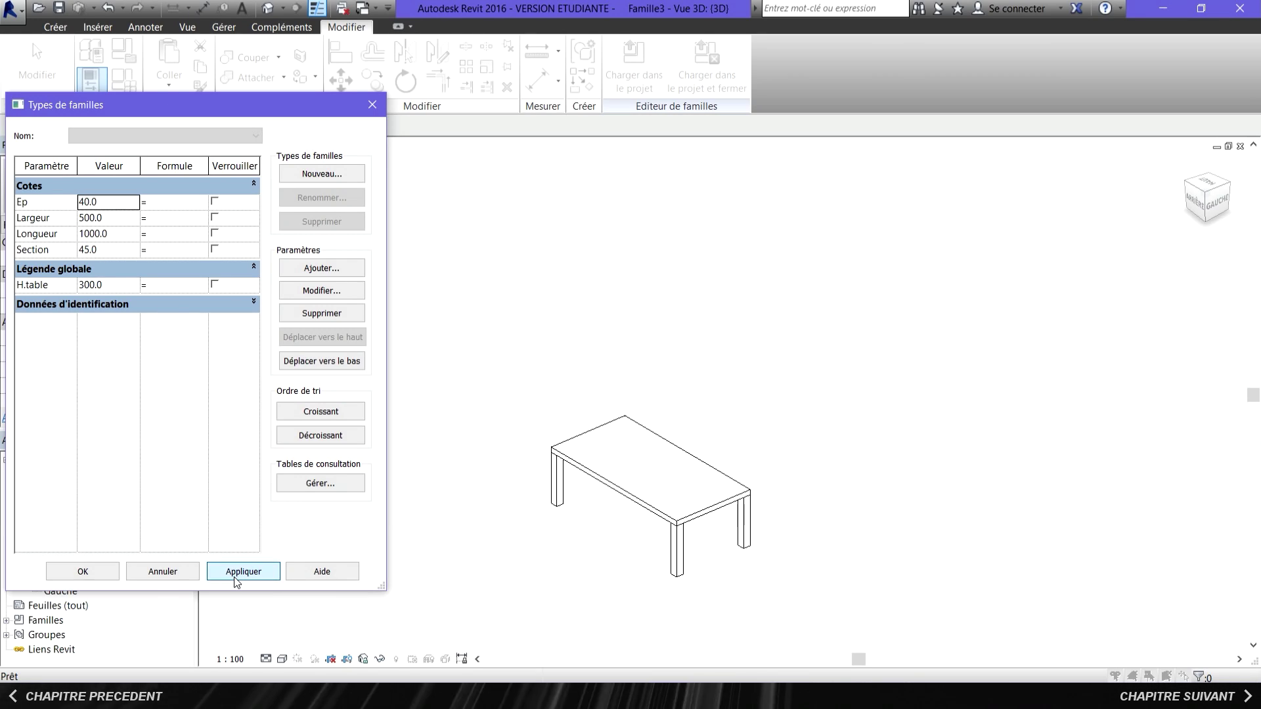
# Set the Section parameter to 60, apply it and confirm the family types.
pyautogui.click(108, 251)
pyautogui.click(227, 569)
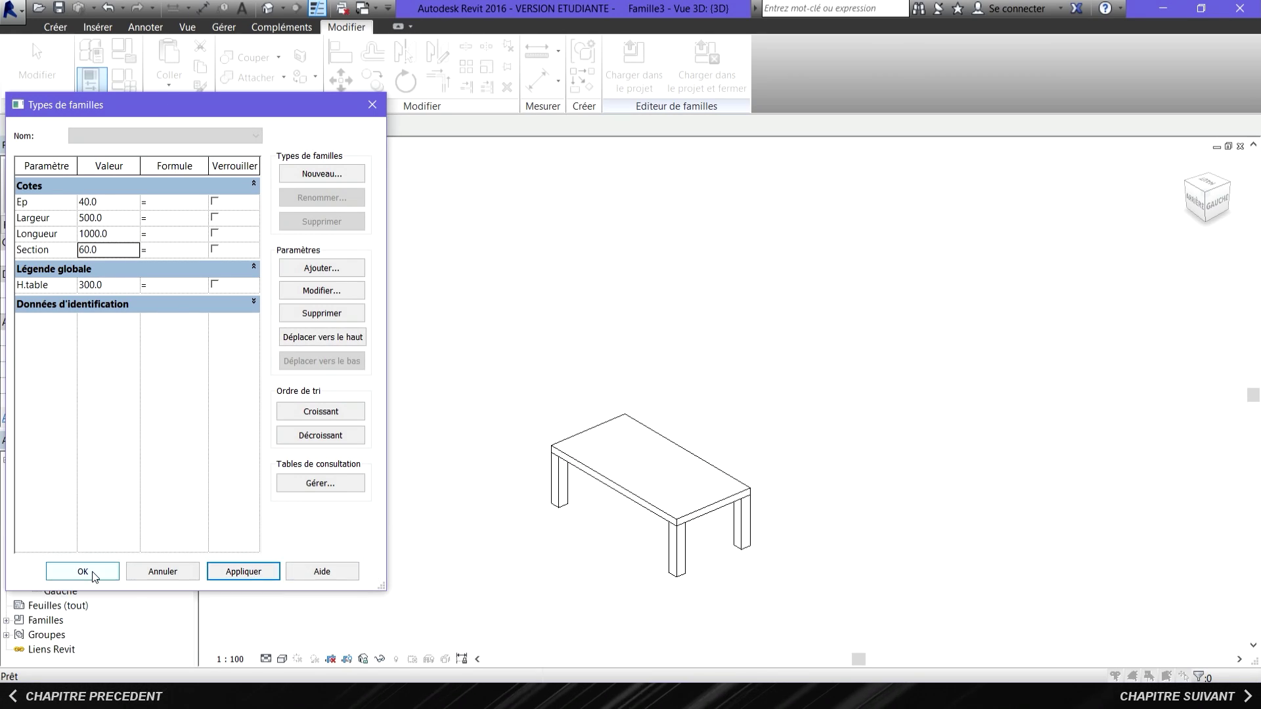
pyautogui.click(93, 575)
# Load the finished table into the Table basse v2 family and place it beside the existing coffee table.
pyautogui.keyDown('shift'); pyautogui.moveTo(555, 583); pyautogui.dragTo(328, 561, button='middle'); pyautogui.keyUp('shift')
pyautogui.click(635, 77)
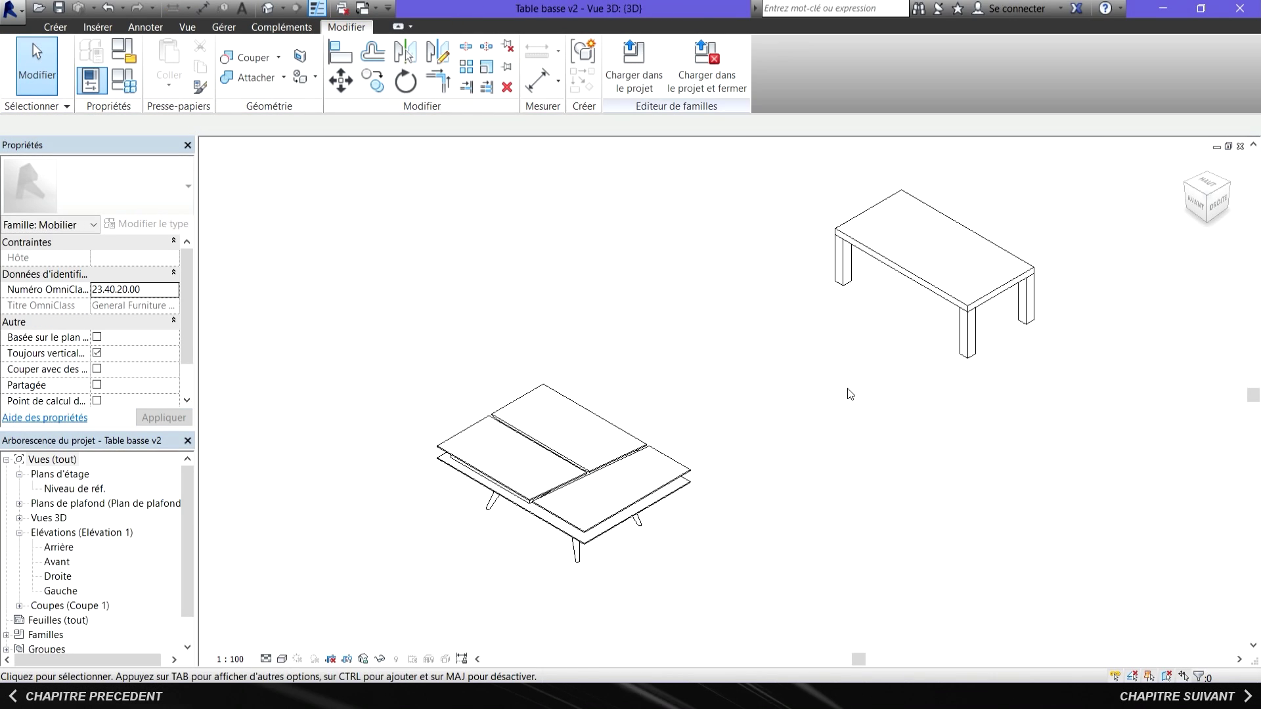
# Select the placed table and review its type parameters, closing them without changes.
pyautogui.keyDown('shift'); pyautogui.moveTo(849, 393); pyautogui.dragTo(409, 505, button='middle'); pyautogui.keyUp('shift')
pyautogui.click(422, 508)
pyautogui.scroll(-1, 650, 441)
pyautogui.scroll(-1, 653, 445)
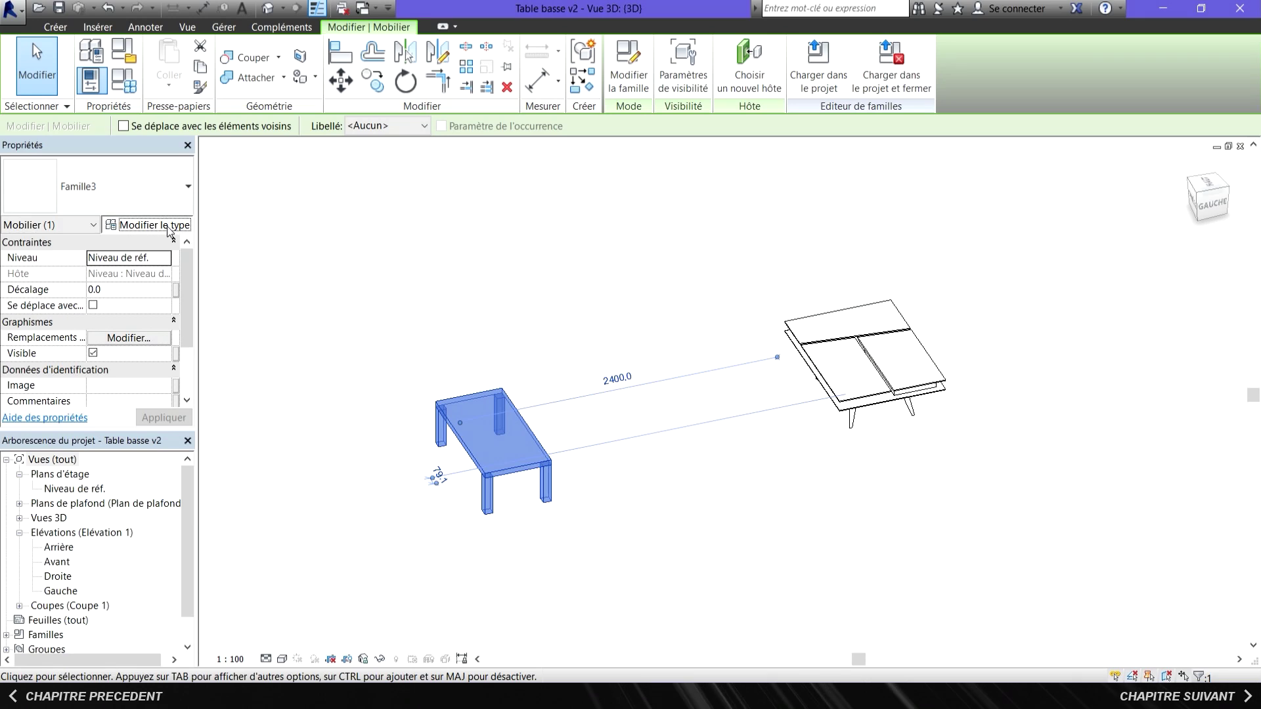
pyautogui.click(151, 224)
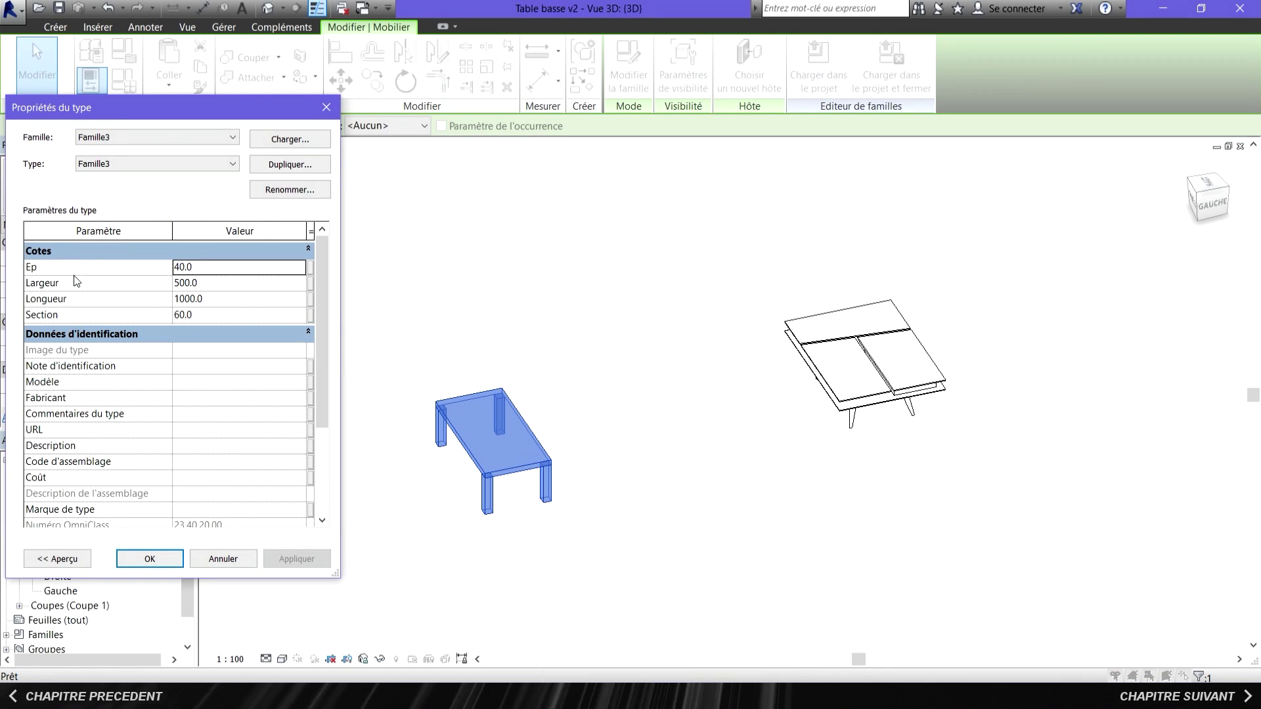
pyautogui.click(326, 106)
pyautogui.click(829, 366)
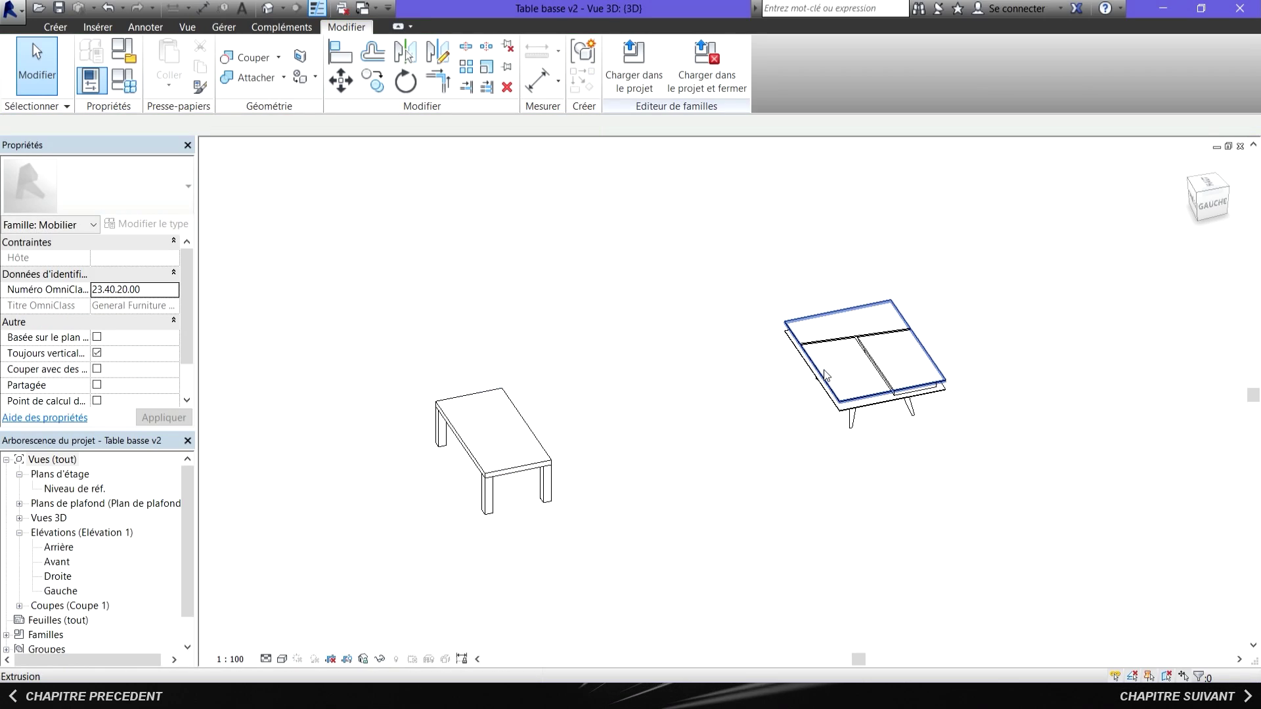